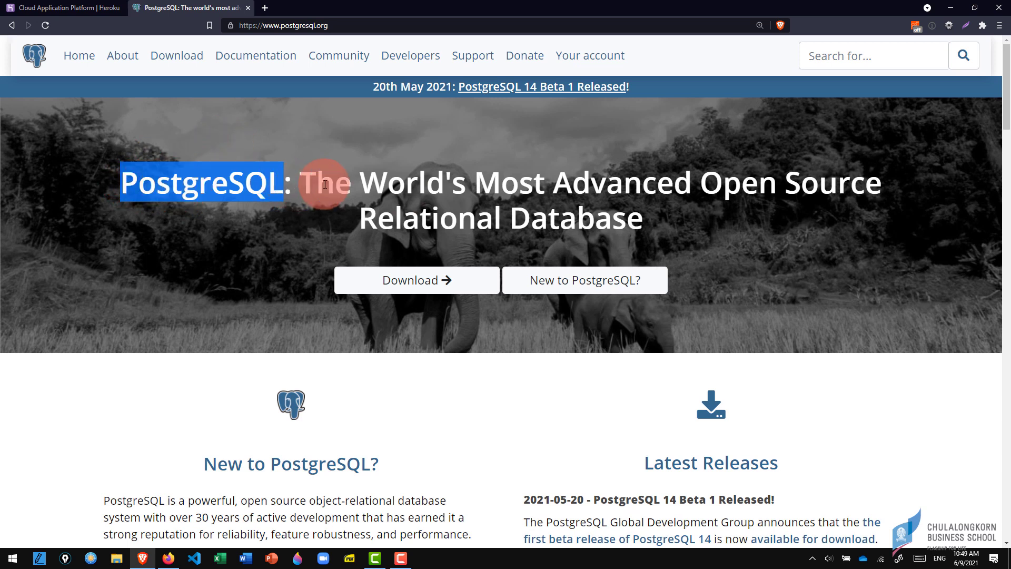
Open the sign-up page from the Heroku home page and examine the fields of the free account form
left_click(68, 7)
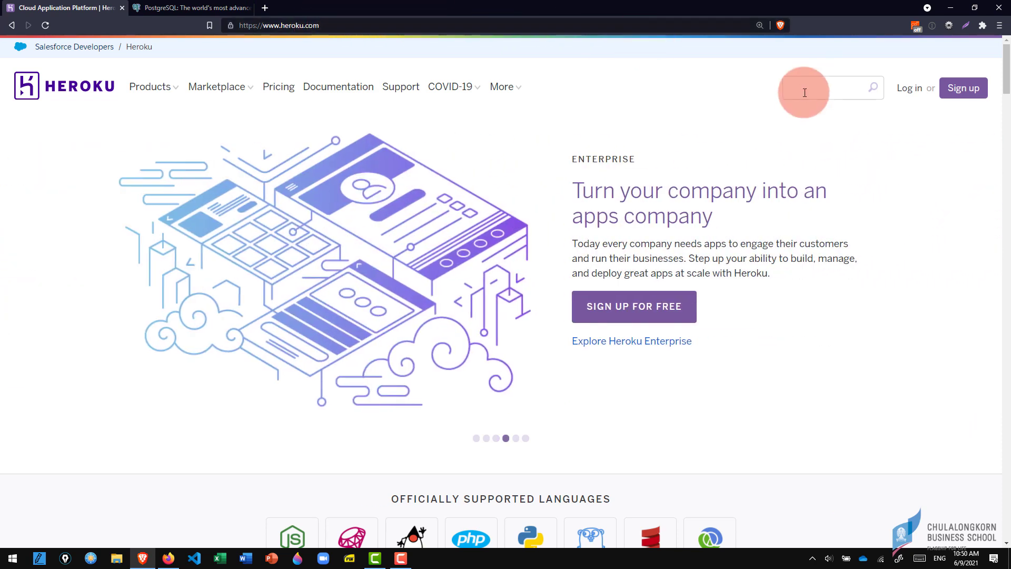
left_click(964, 92)
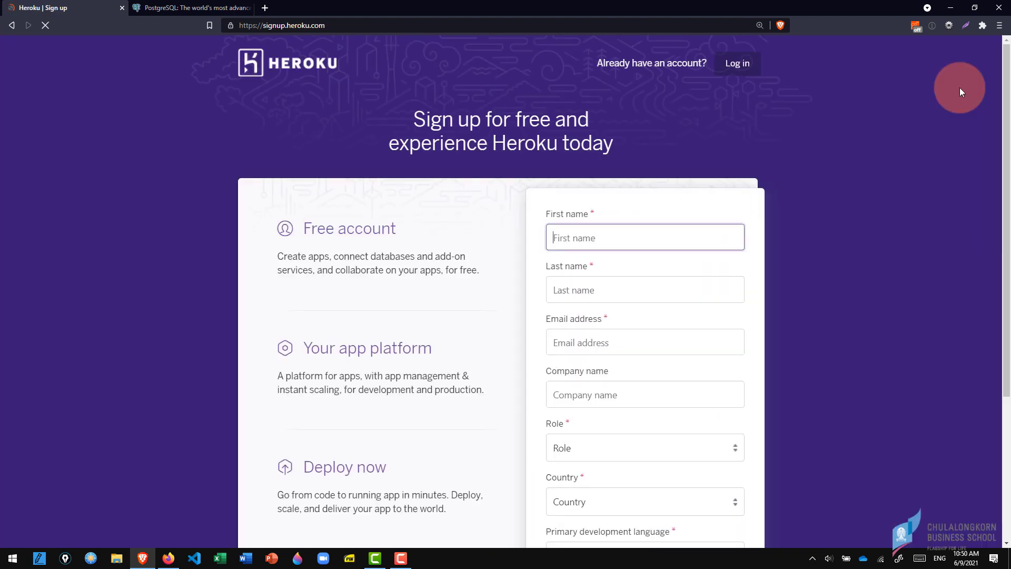
left_click(557, 241)
scroll(557, 242, "down", 1)
scroll(557, 240, "down", 1)
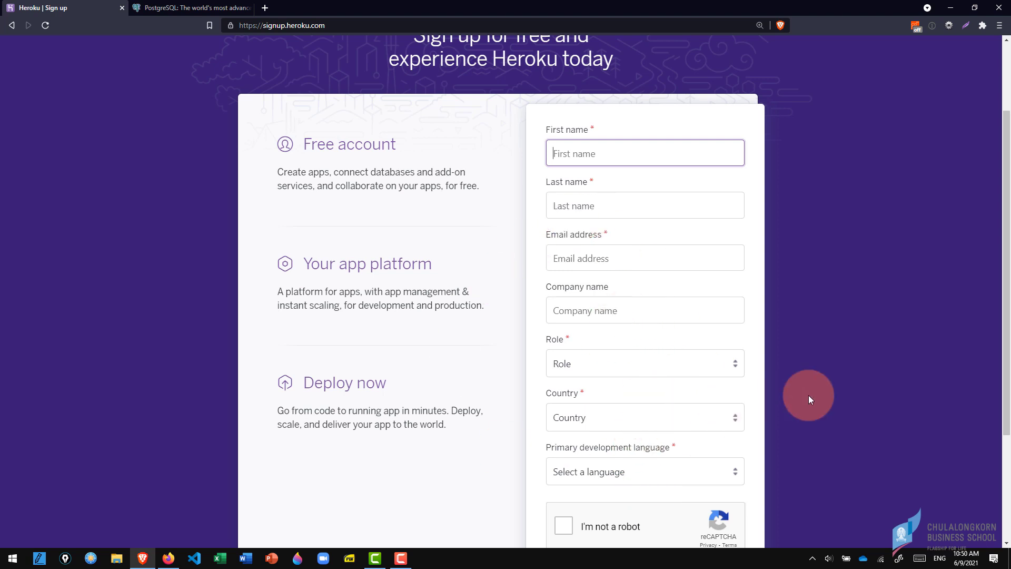
scroll(810, 396, "down", 3)
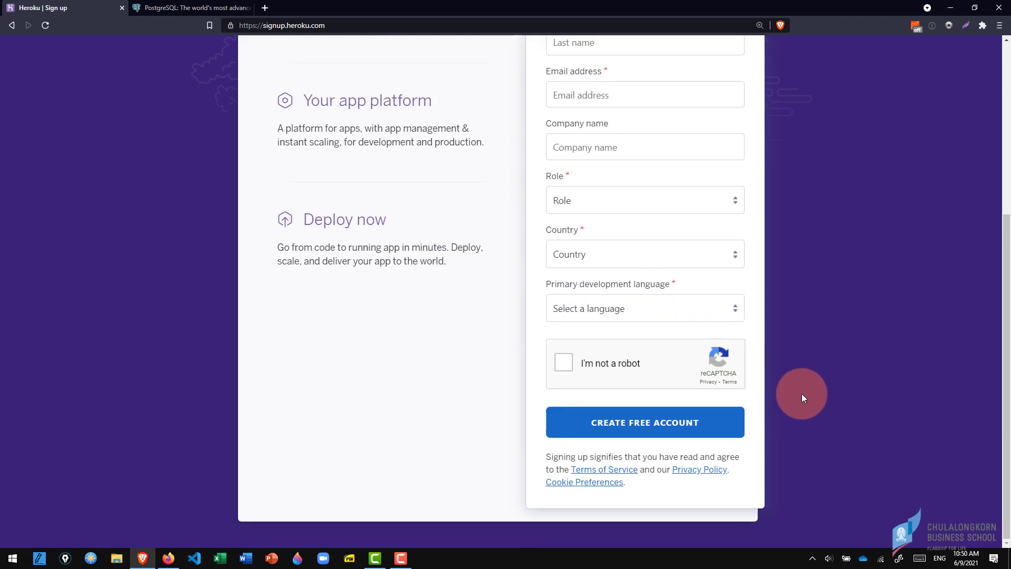
scroll(803, 395, "up", 2)
scroll(846, 271, "up", 2)
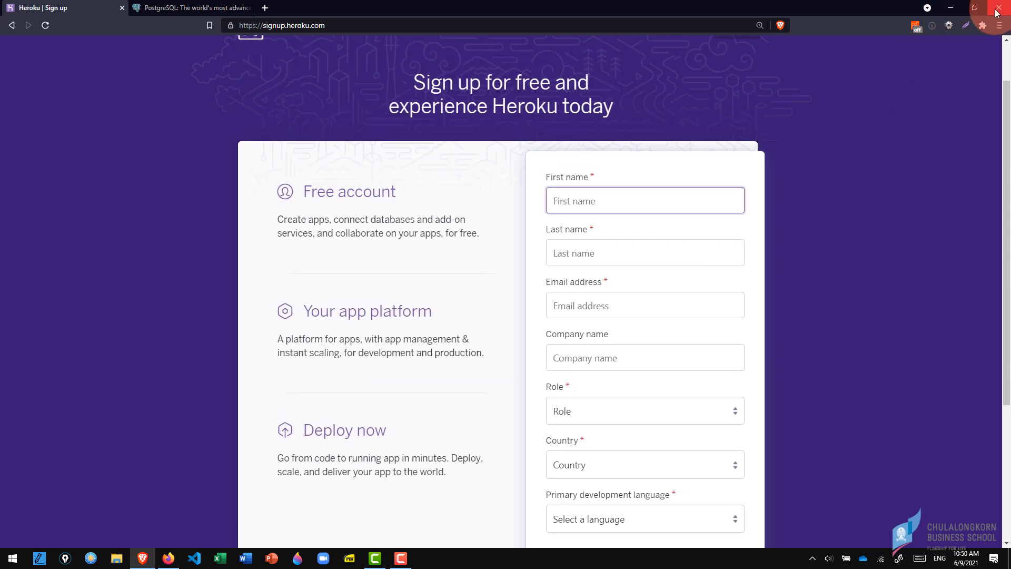
scroll(962, 86, "up", 2)
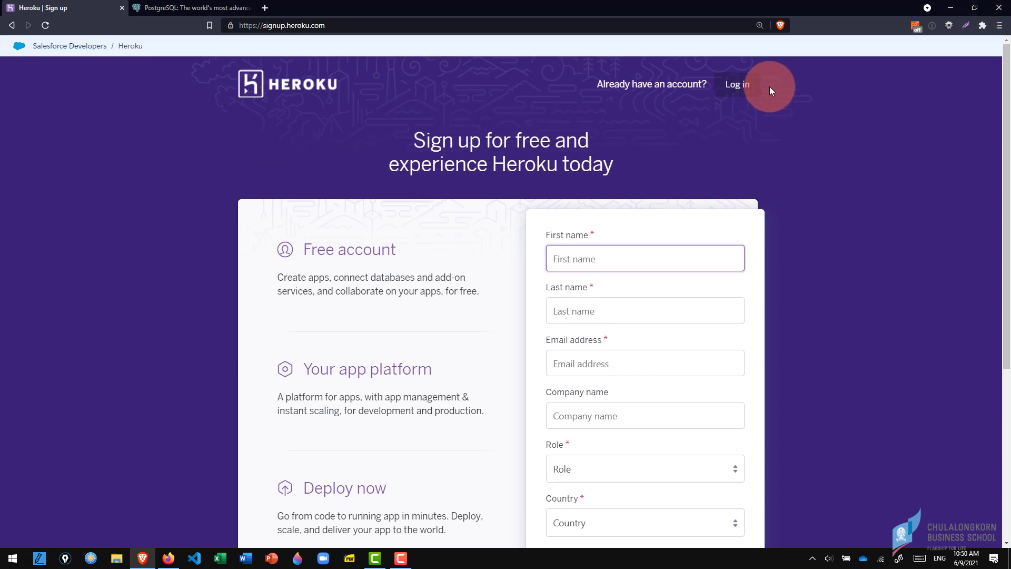
Return to the Heroku home page, view the account login page, and put the browser window away
left_click(11, 25)
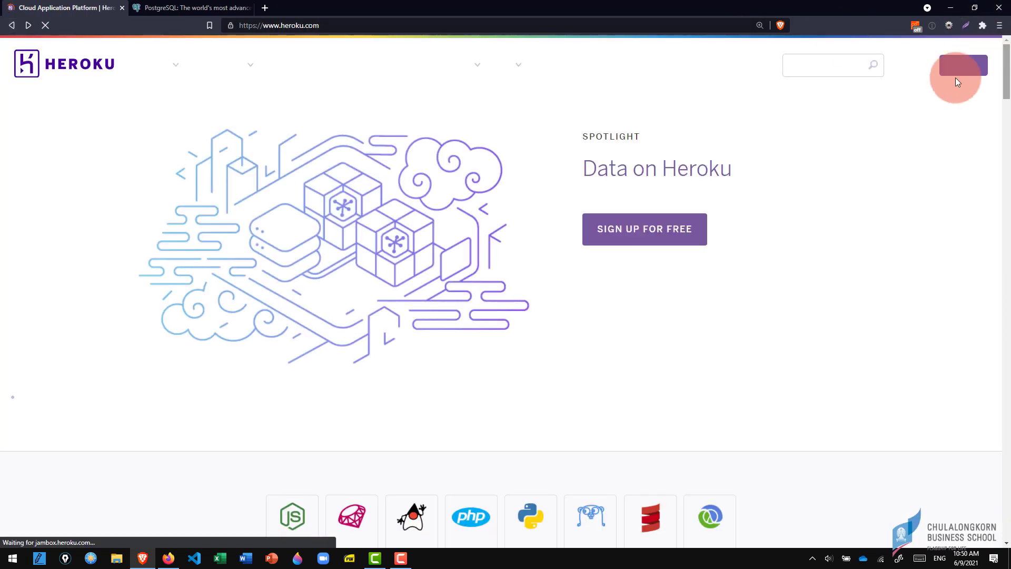
left_click(907, 89)
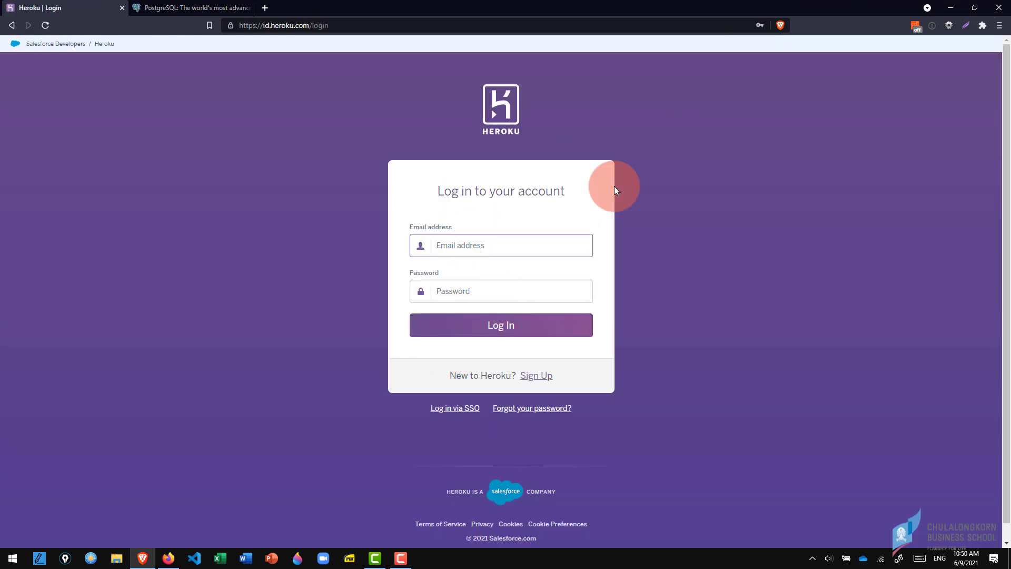
left_click(955, 7)
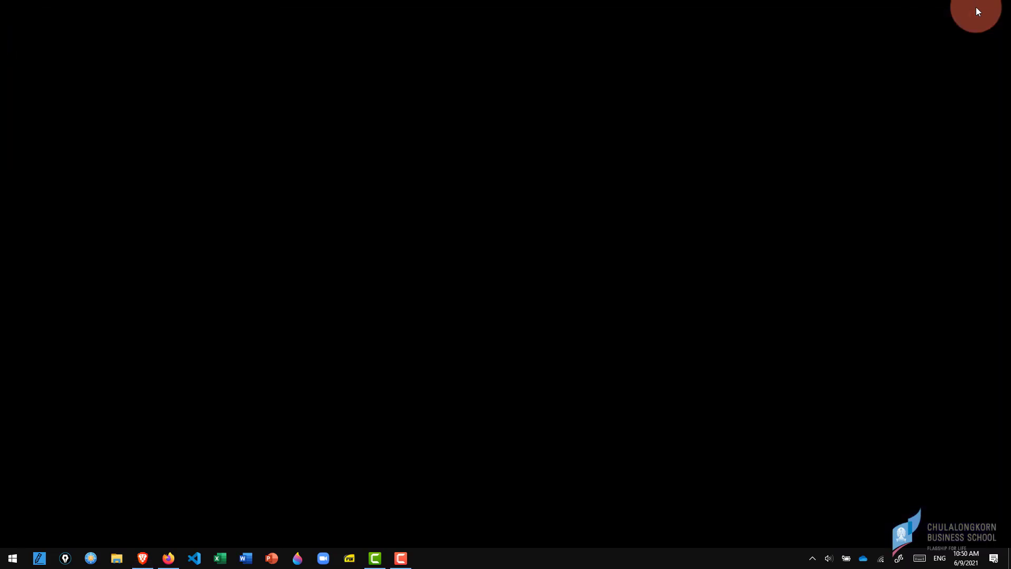
Switch to Firefox and open the dashboard of the signed-in Heroku account
left_click(169, 558)
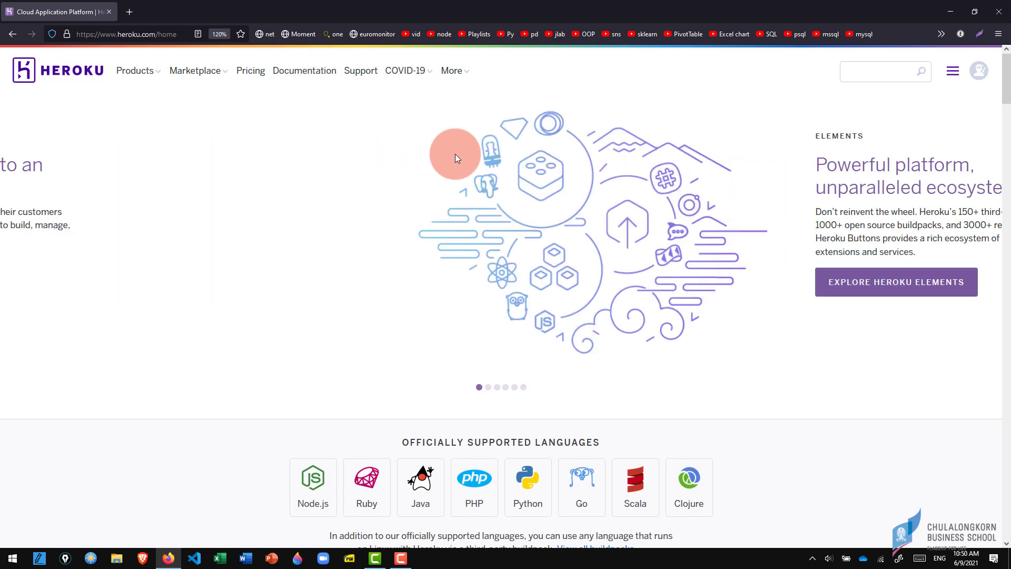
left_click(975, 83)
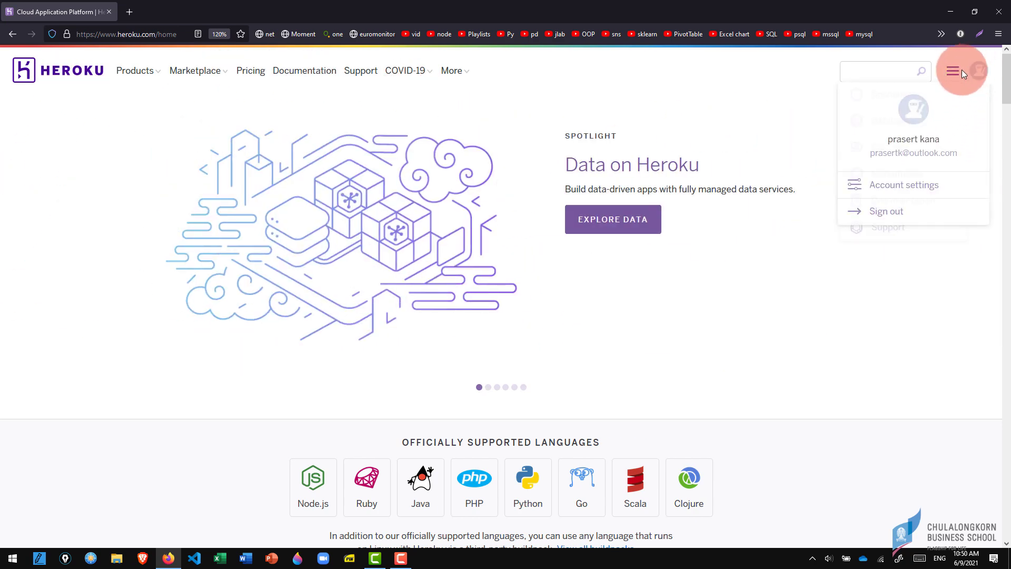
left_click(953, 71)
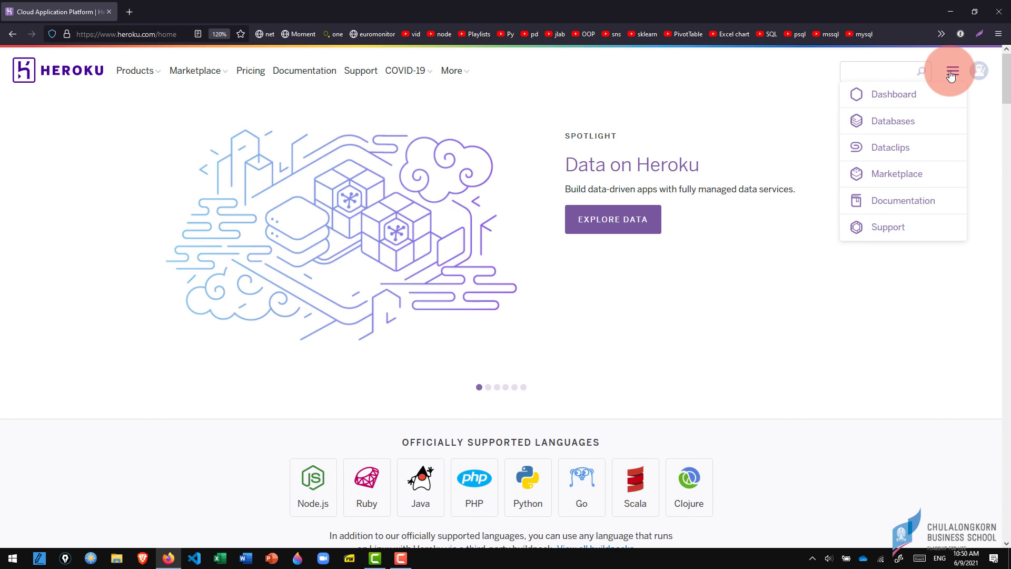
left_click(905, 97)
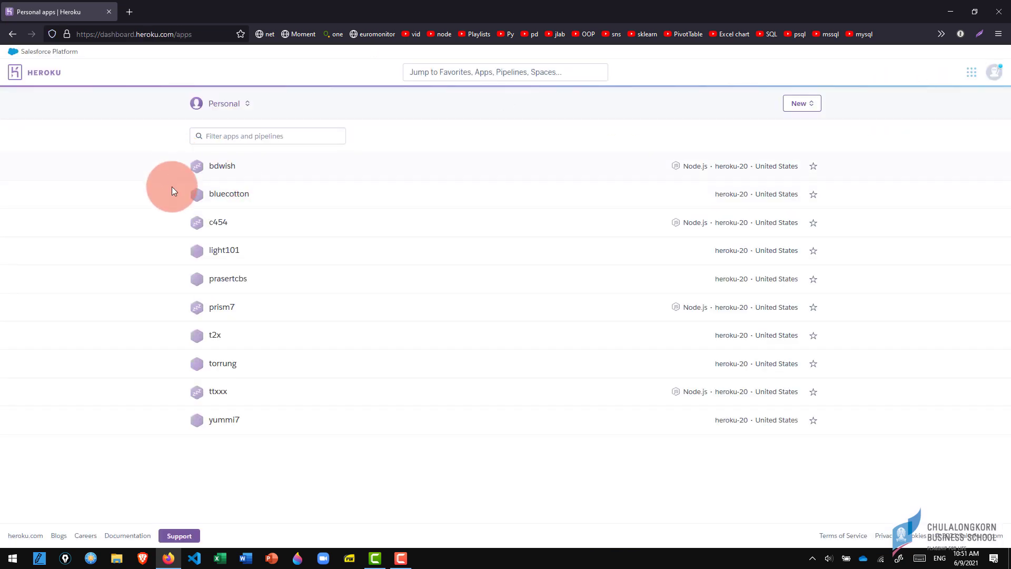
Capture the full list of personal apps, from bdwish to yummi7, with Lightshot and copy the screenshot
key("ctrl+plus")
key("ctrl+plus")
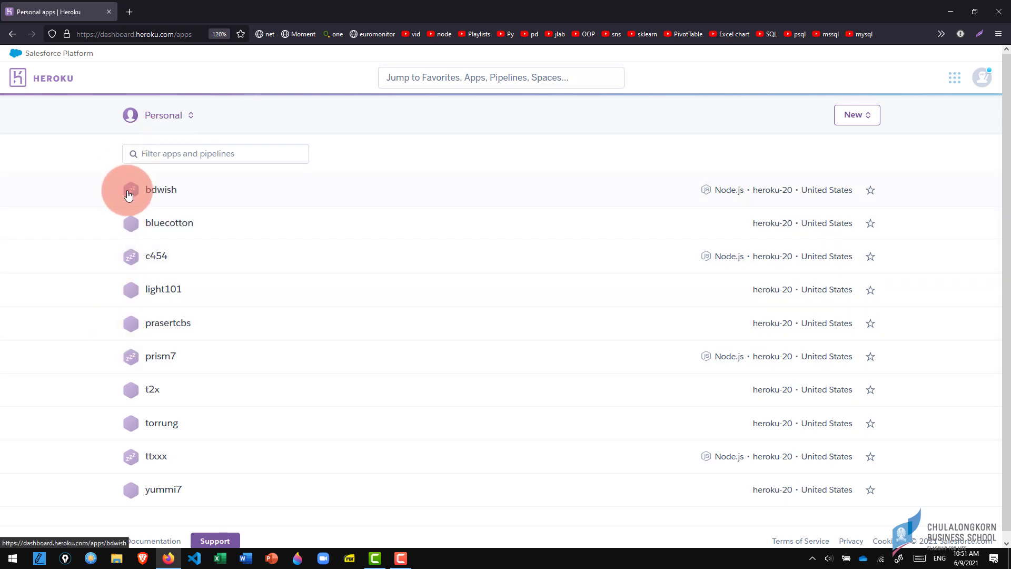
left_click(973, 34)
left_click_drag(91, 171, 898, 515)
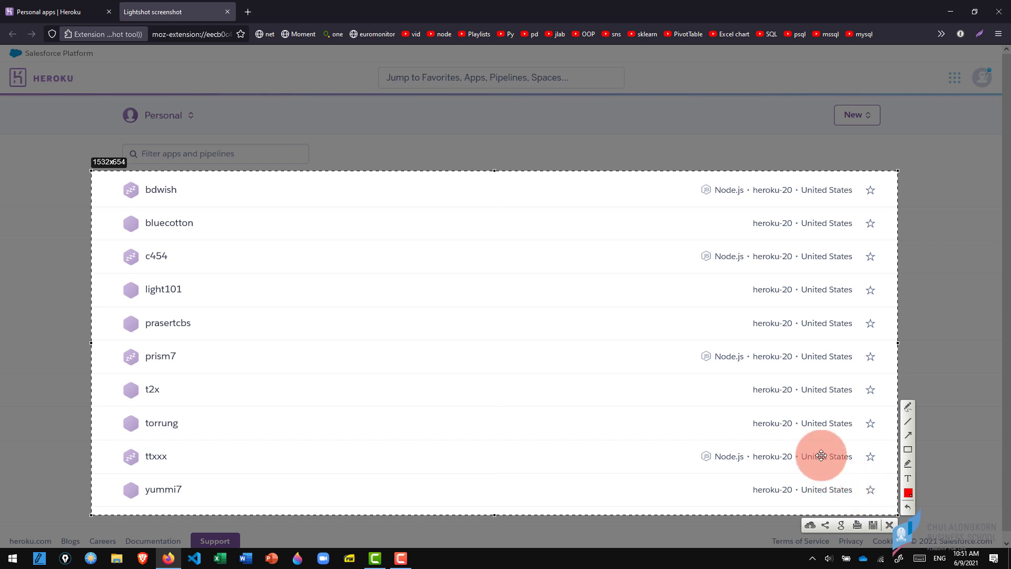
key("ctrl+c")
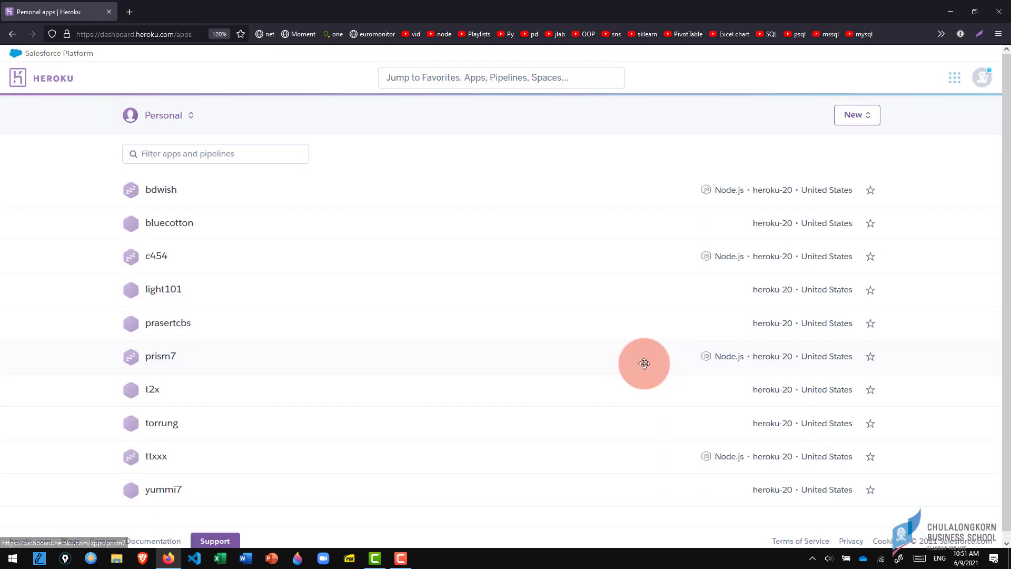
Create a new app named q10x in the United States region, after trying the name q10
left_click(855, 117)
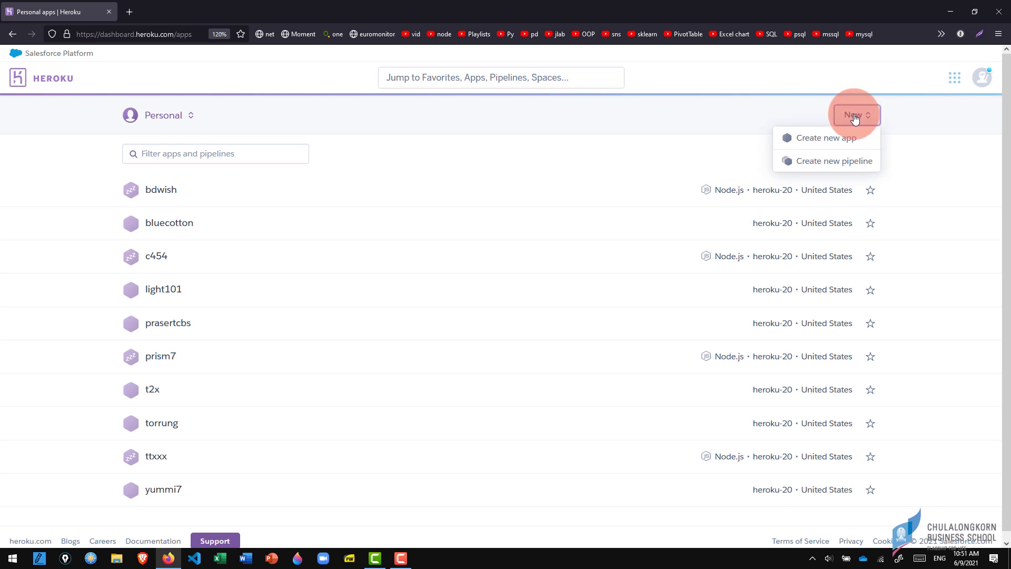
left_click(831, 139)
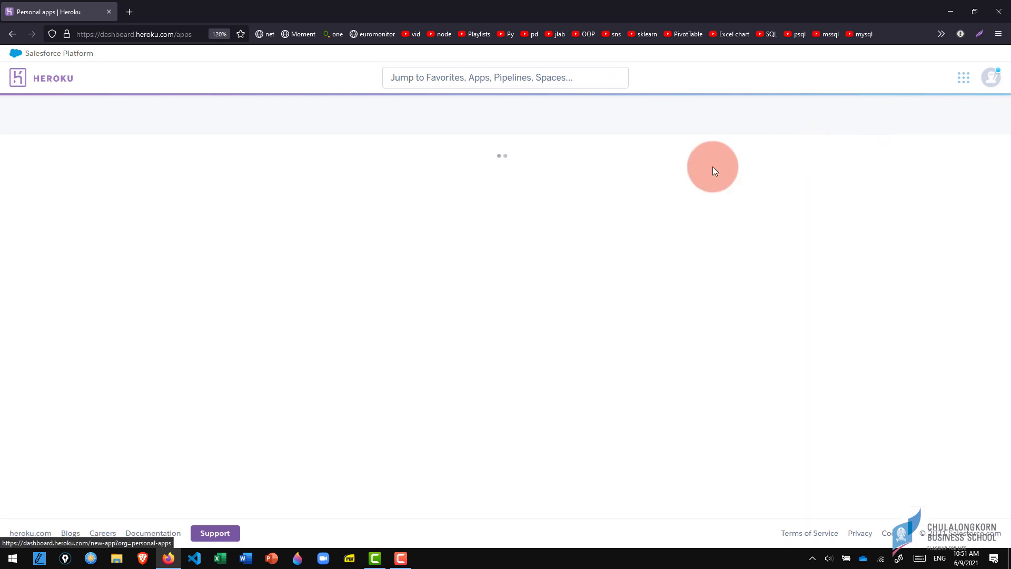
left_click(337, 191)
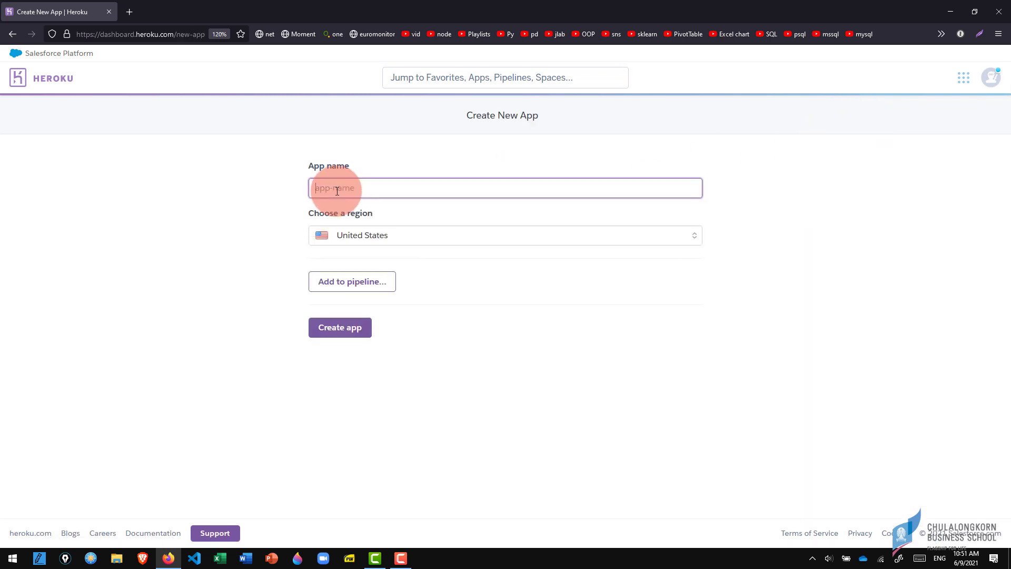
type("q10")
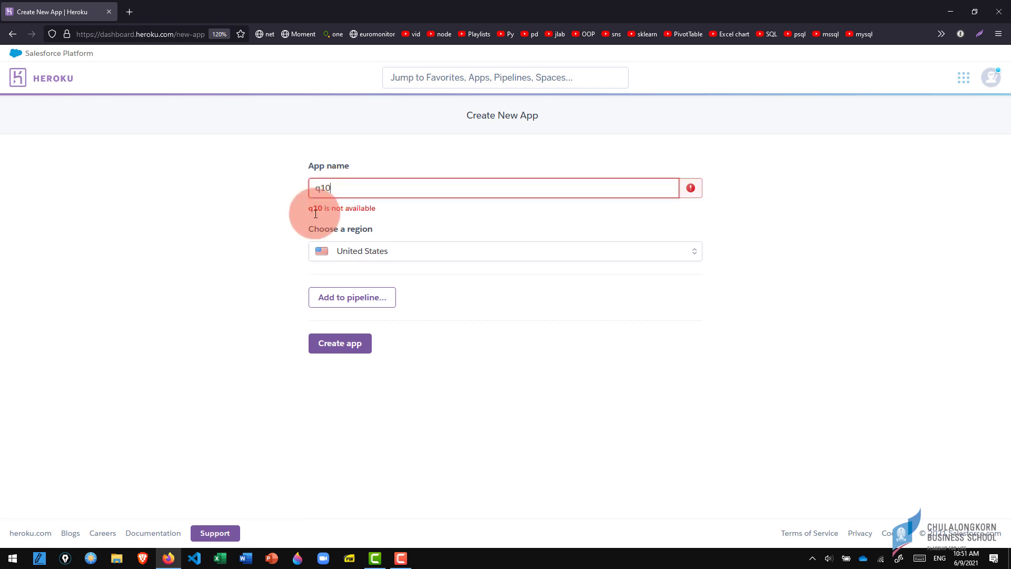
left_click(342, 187)
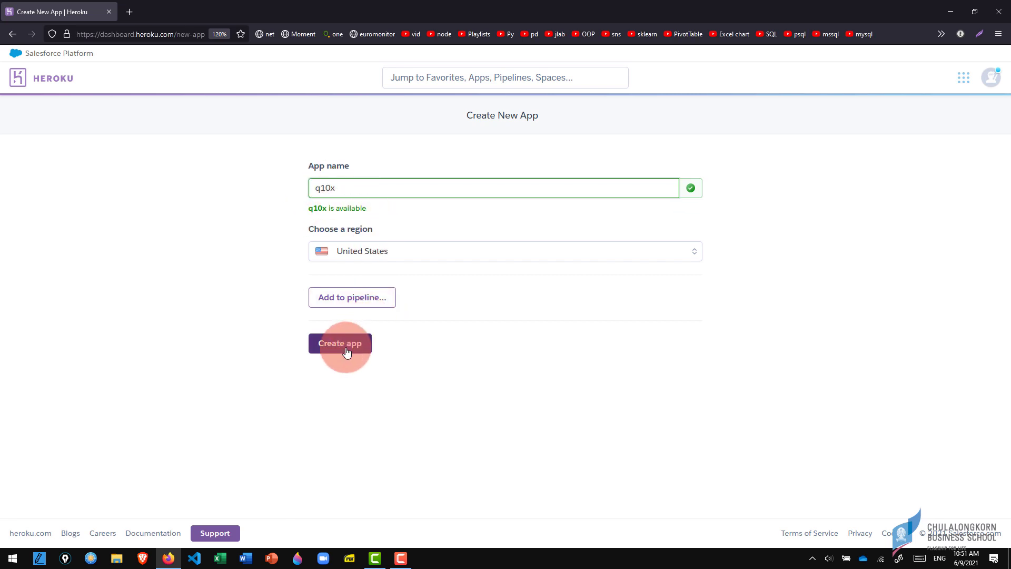
left_click(345, 351)
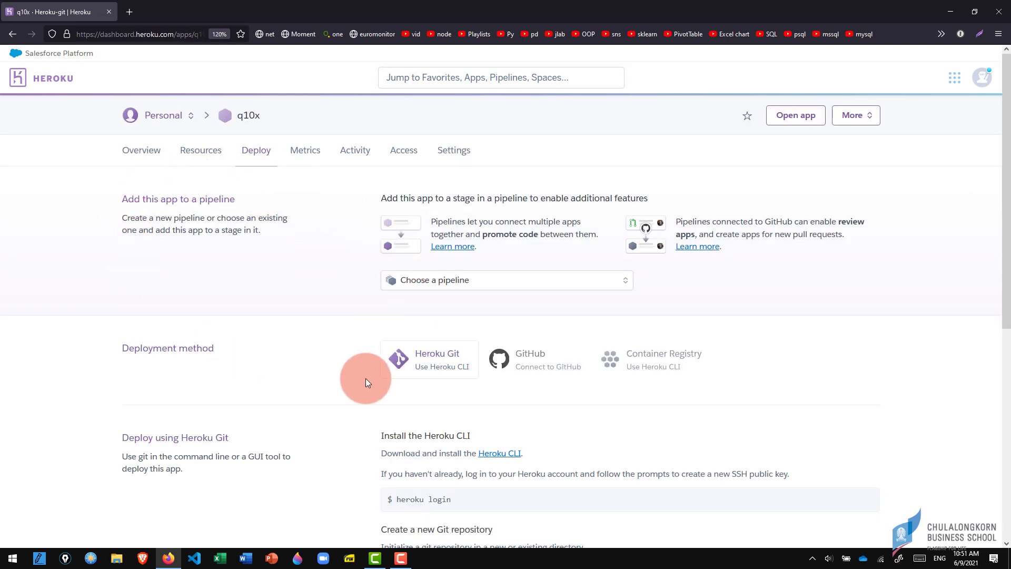
Search the add-ons in the q10x app's resources for "postg" and select Heroku Postgres
scroll(365, 378, "down", 2)
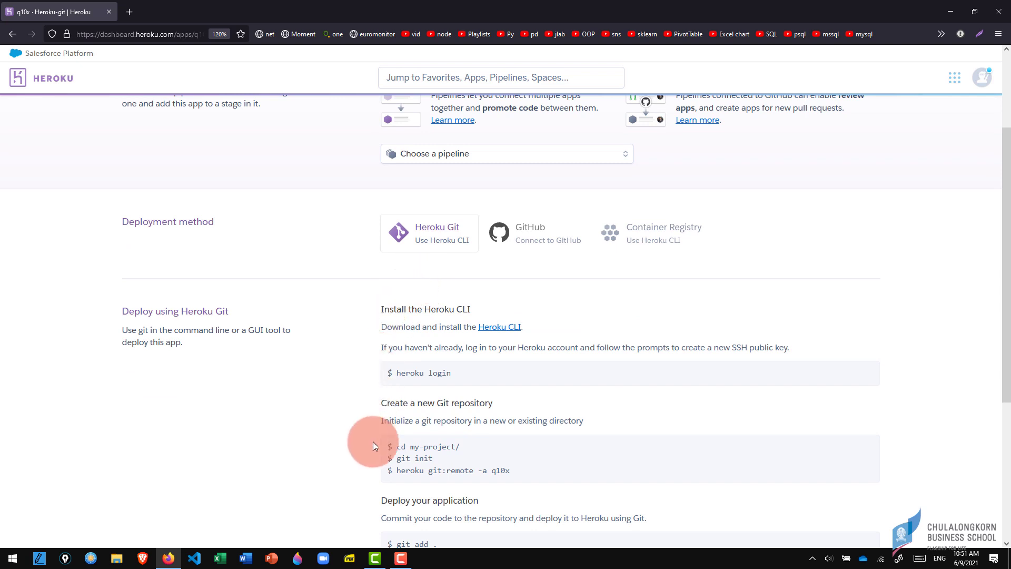
scroll(468, 419, "up", 2)
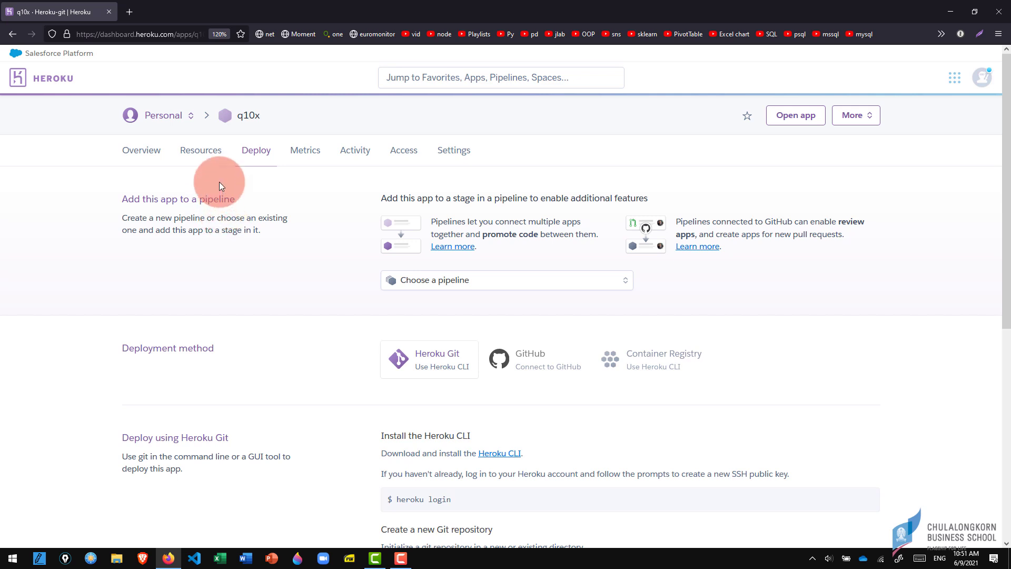
left_click(188, 157)
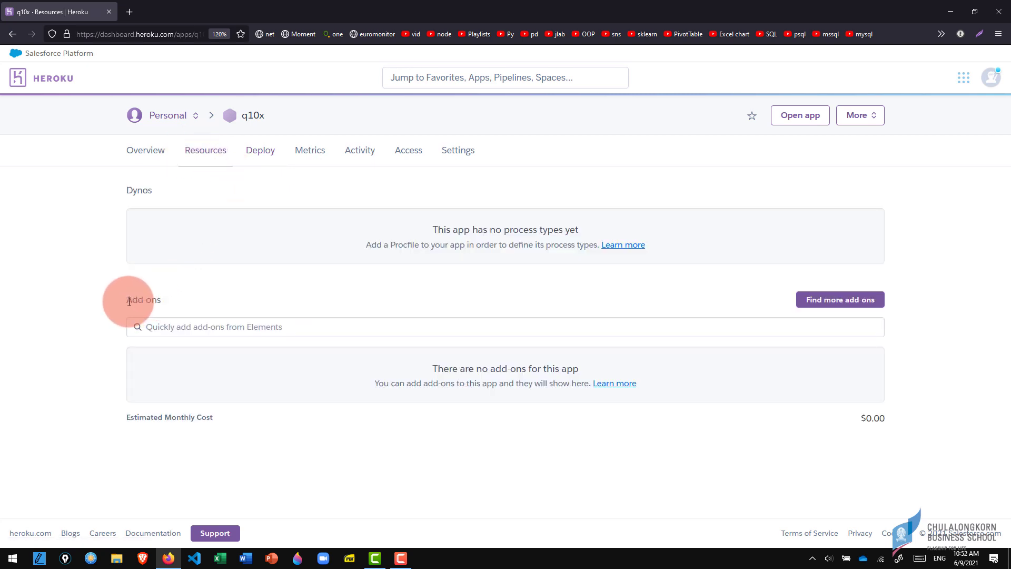
left_click(175, 326)
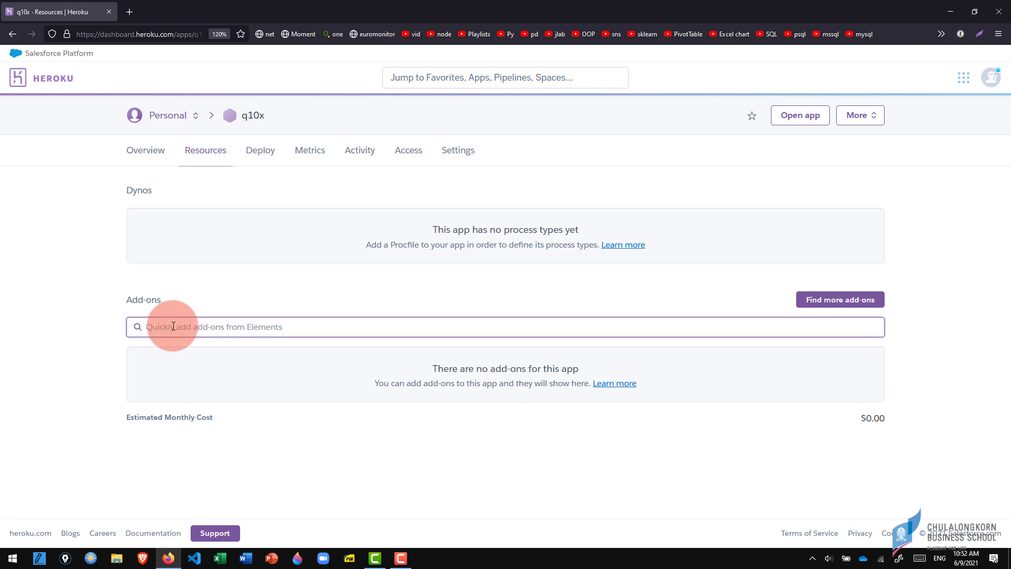
type("postg")
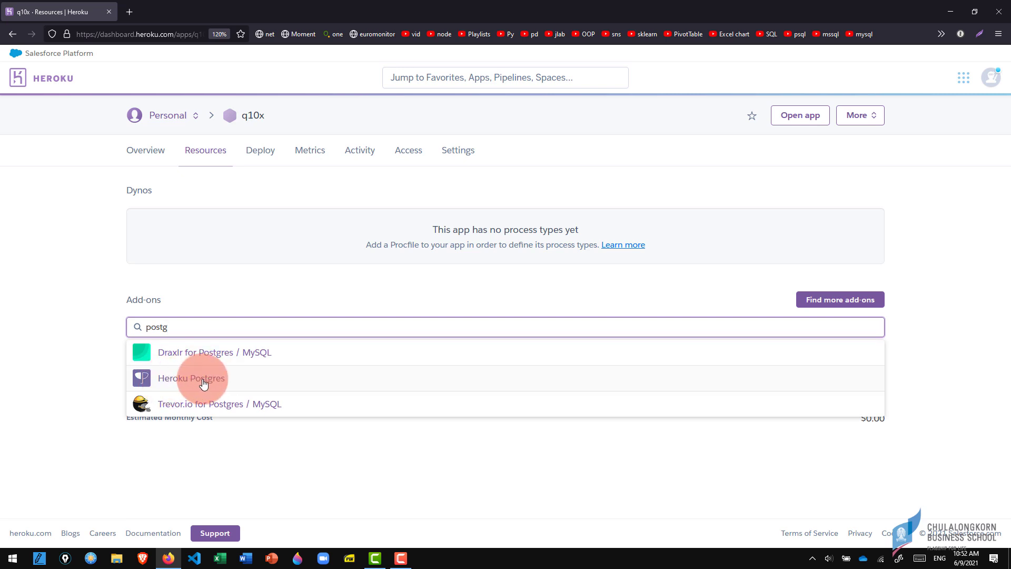
left_click(203, 384)
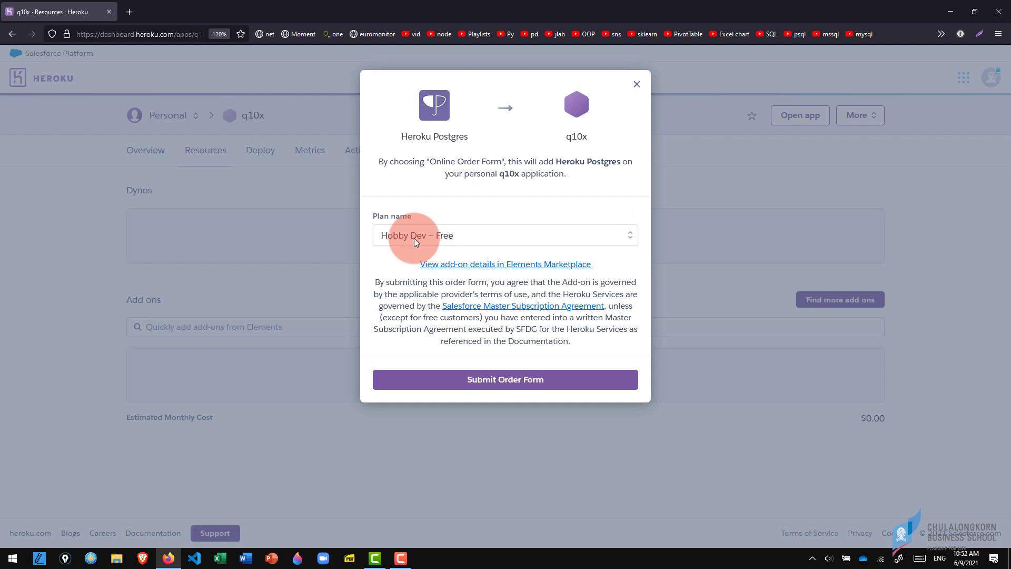
Choose the Hobby Dev — Free plan for Heroku Postgres and submit the order form
left_click(461, 237)
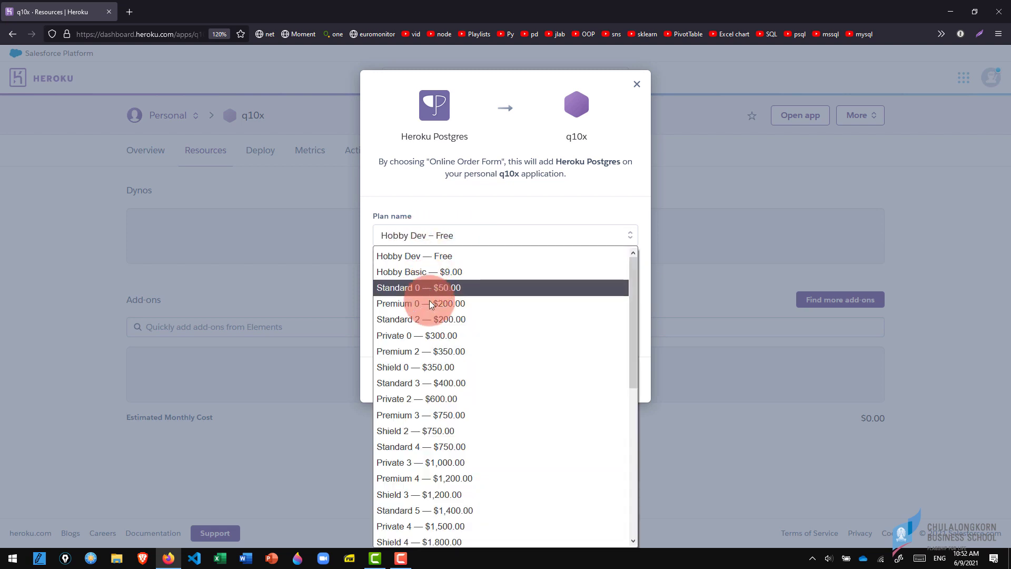
scroll(458, 425, "down", 6)
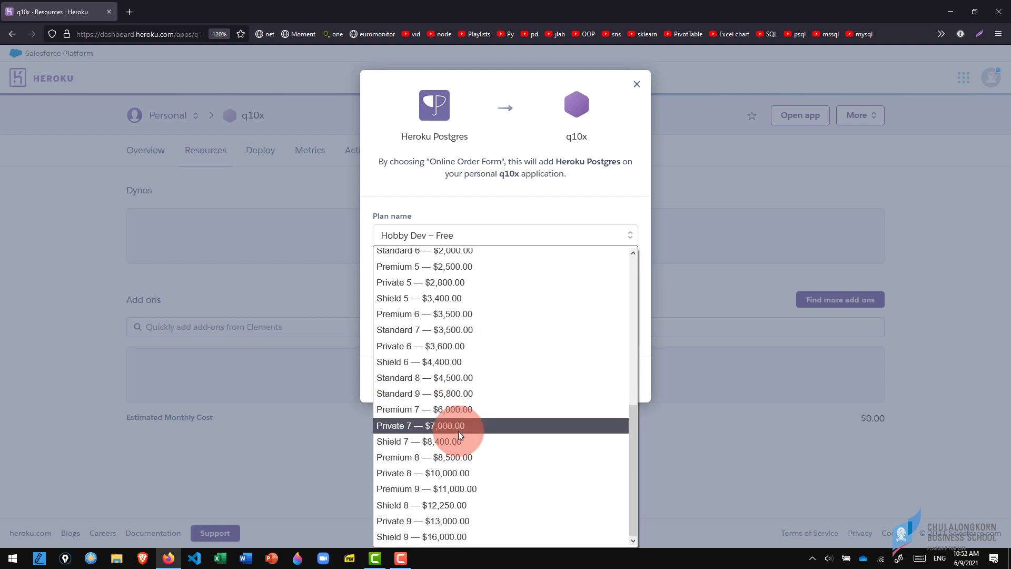
scroll(459, 431, "up", 8)
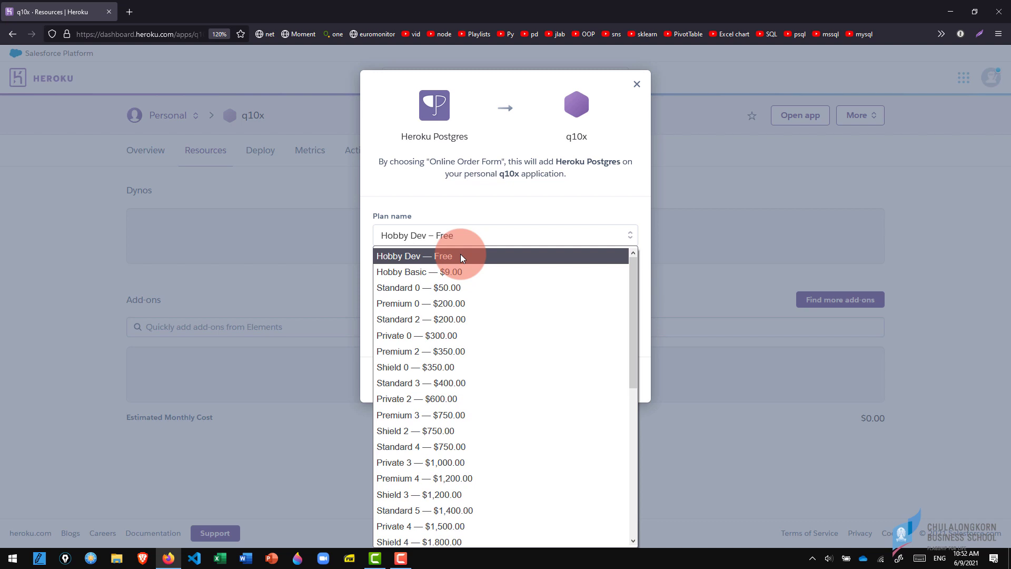
left_click(461, 256)
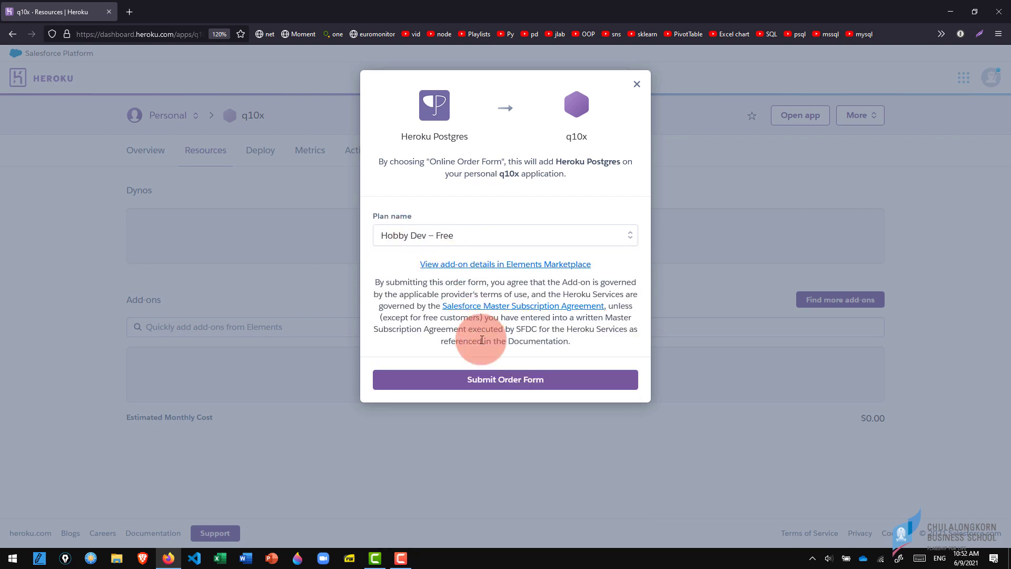
left_click(479, 383)
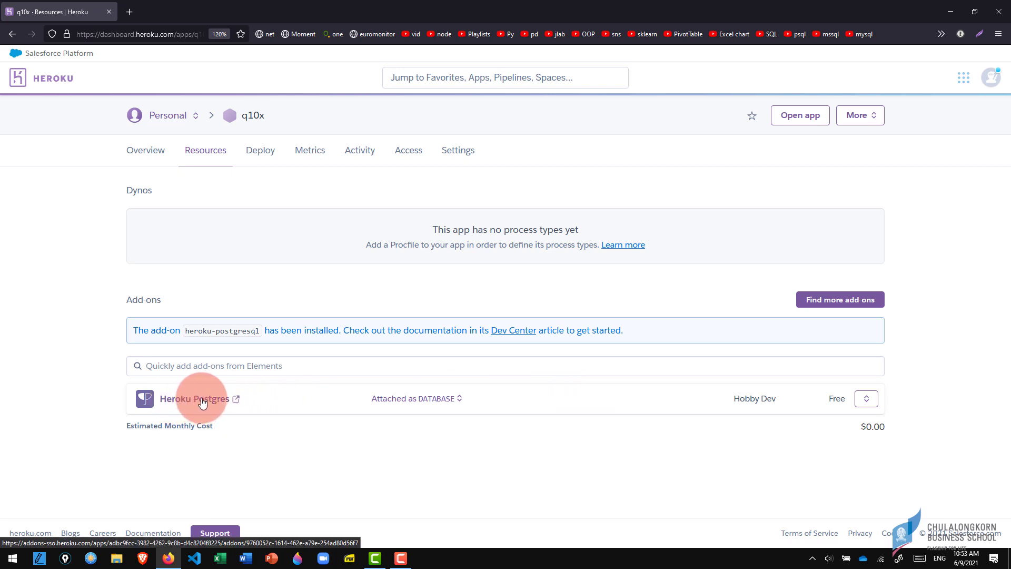
Open the Heroku Postgres add-on of q10x to view its datastore overview
left_click(203, 403)
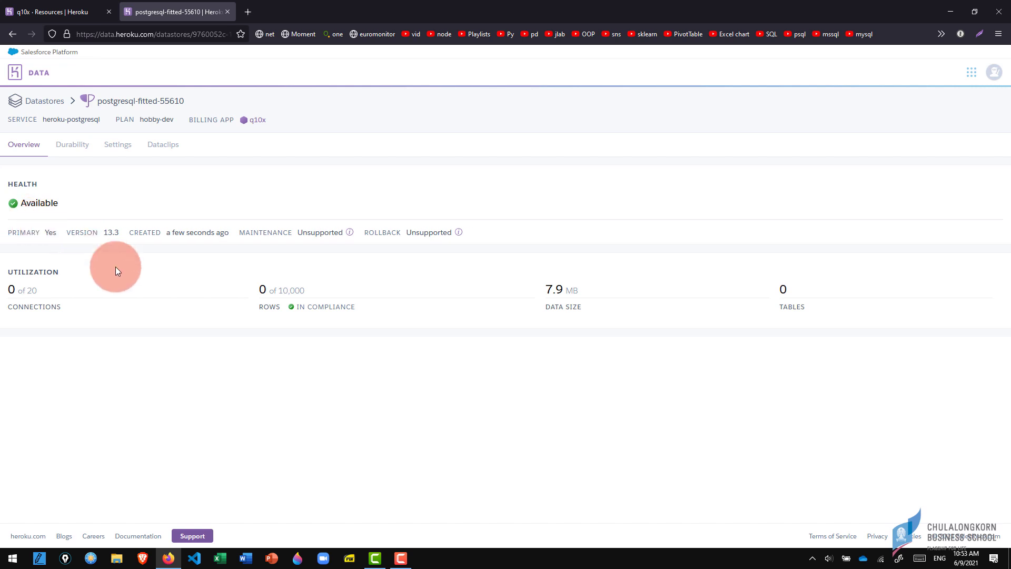
key("ctrl+plus")
key("ctrl+plus")
key("ctrl+plus")
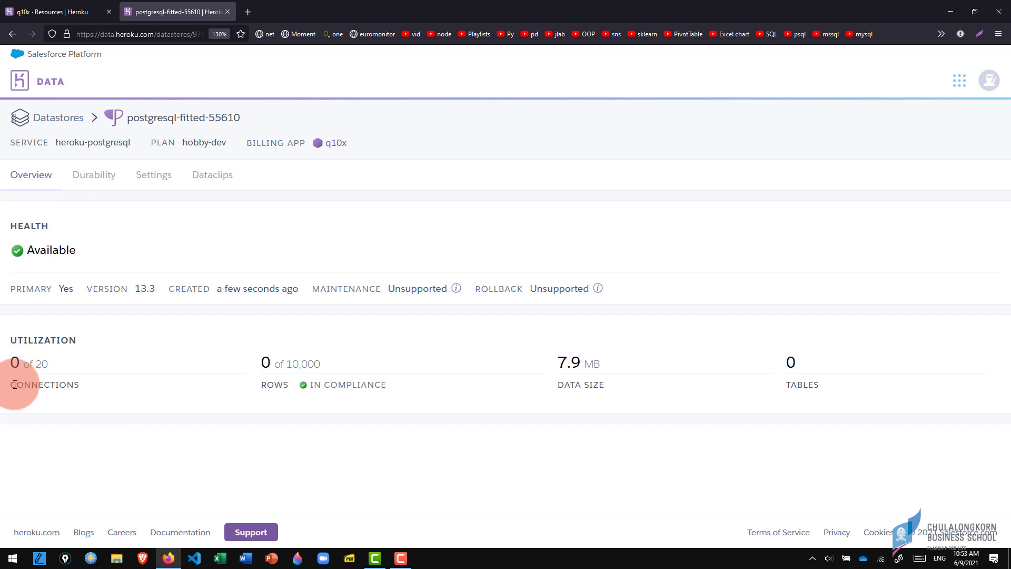
Examine the datastore's connection count, row limit, data size and PostgreSQL version on its overview
left_click_drag(12, 393, 45, 389)
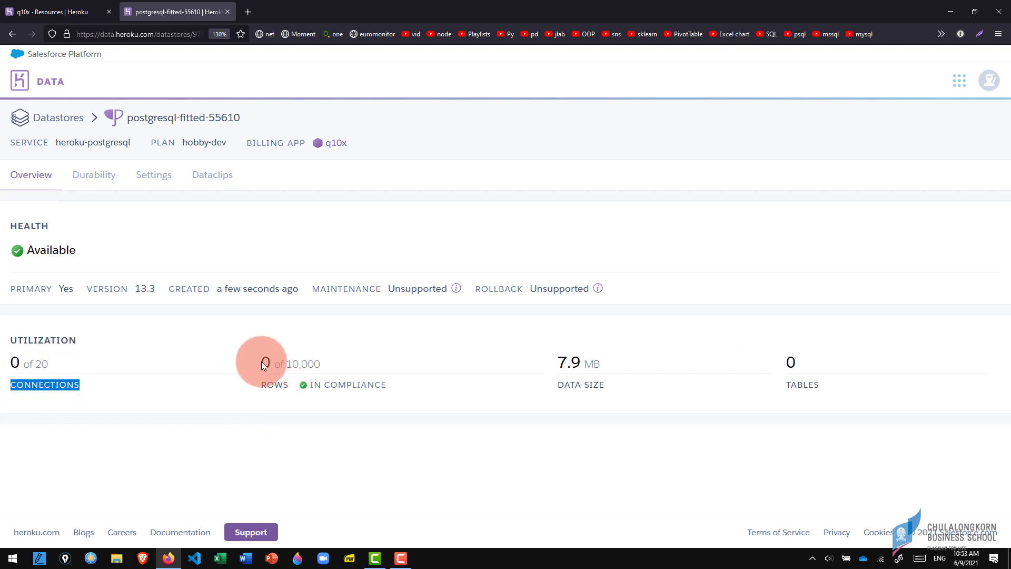
left_click_drag(264, 361, 326, 364)
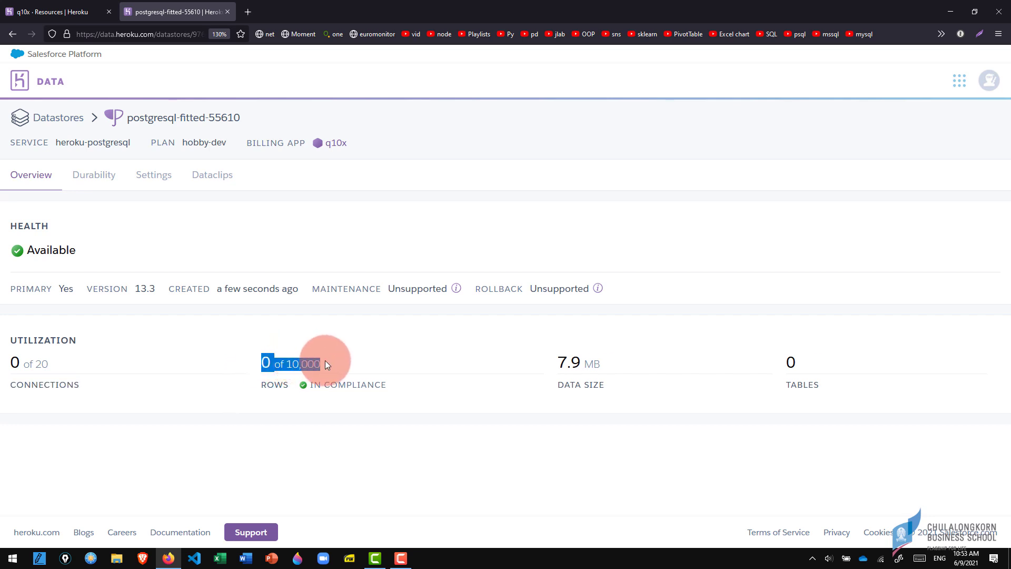
left_click(289, 366)
left_click_drag(289, 366, 315, 363)
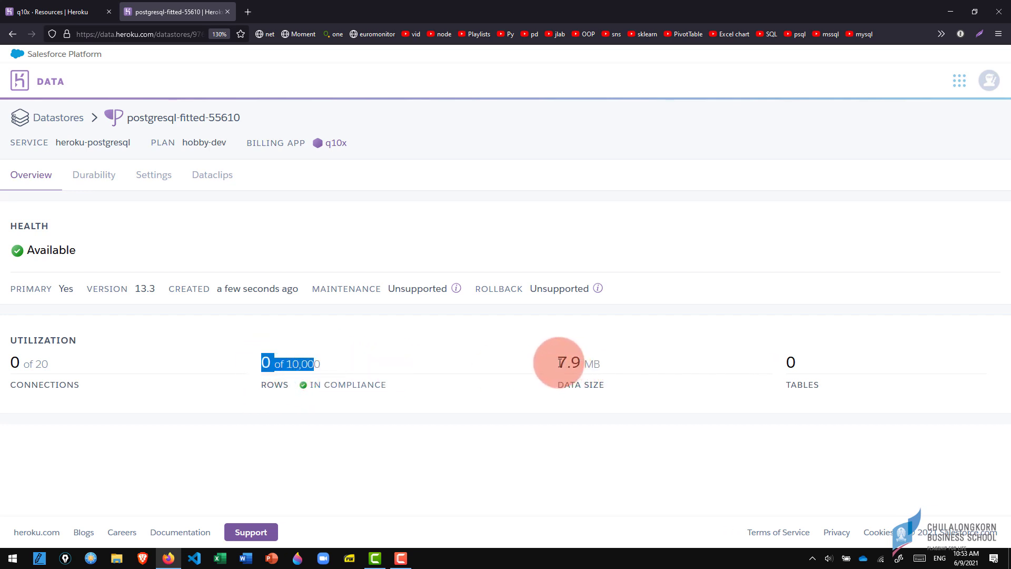
left_click_drag(559, 363, 603, 365)
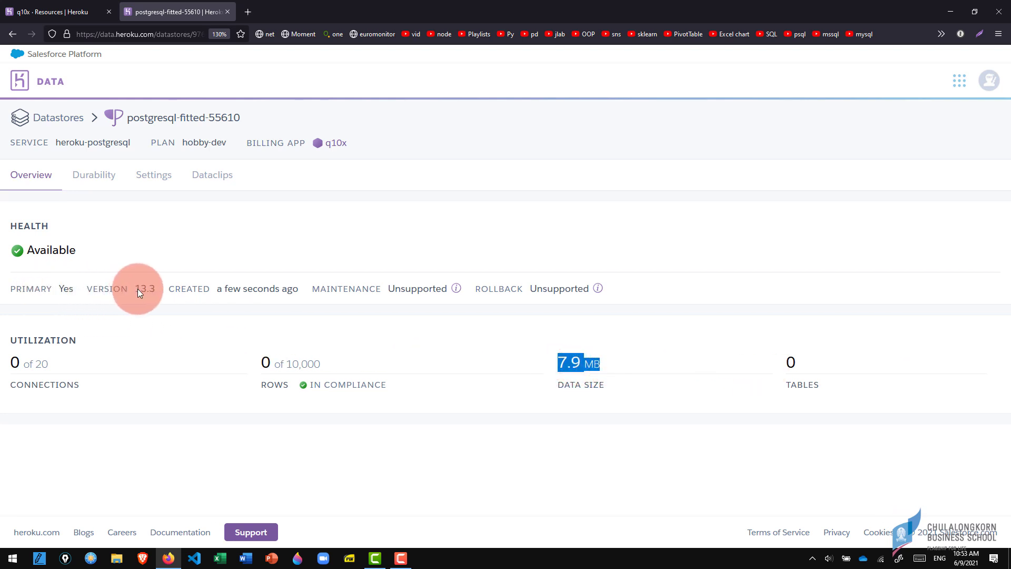
left_click_drag(135, 289, 169, 288)
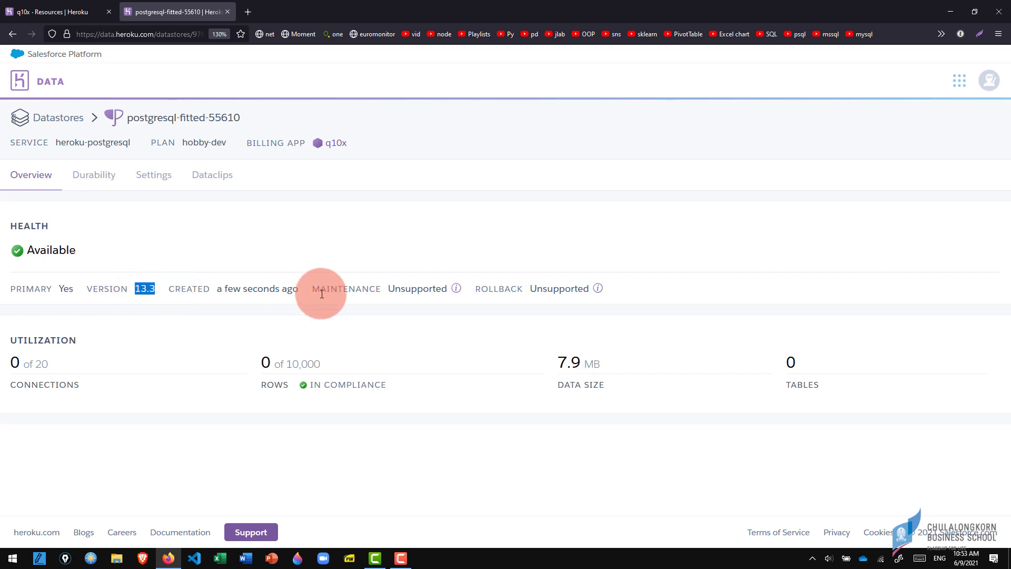
left_click(232, 349)
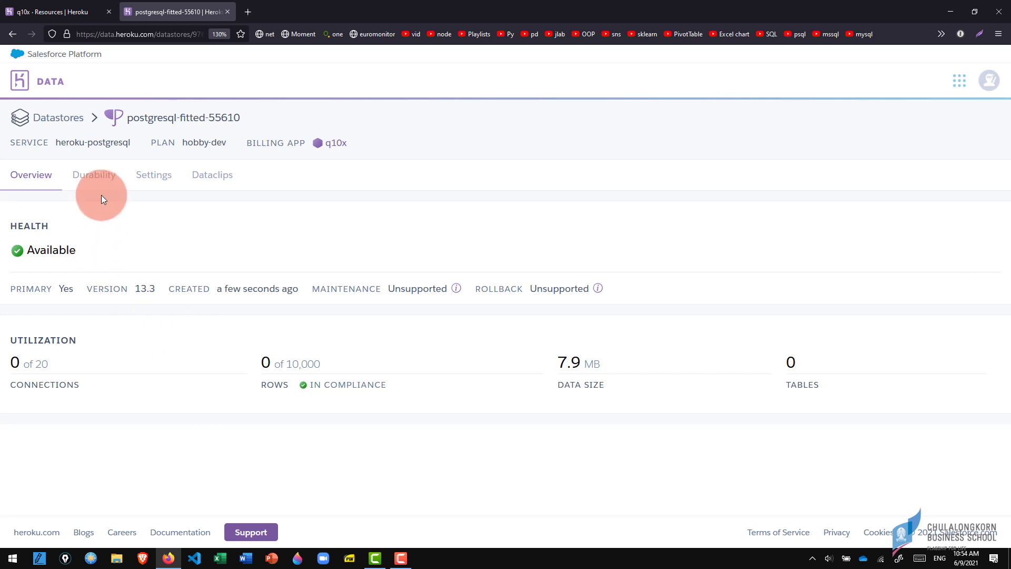
Reveal the database credentials for manual connections in the datastore's settings
left_click(157, 179)
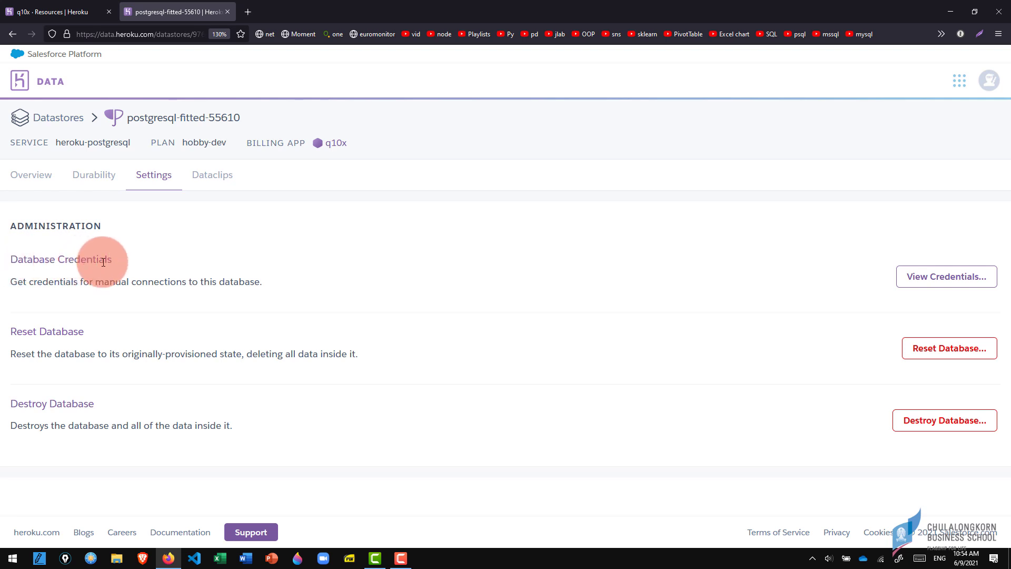
left_click(942, 284)
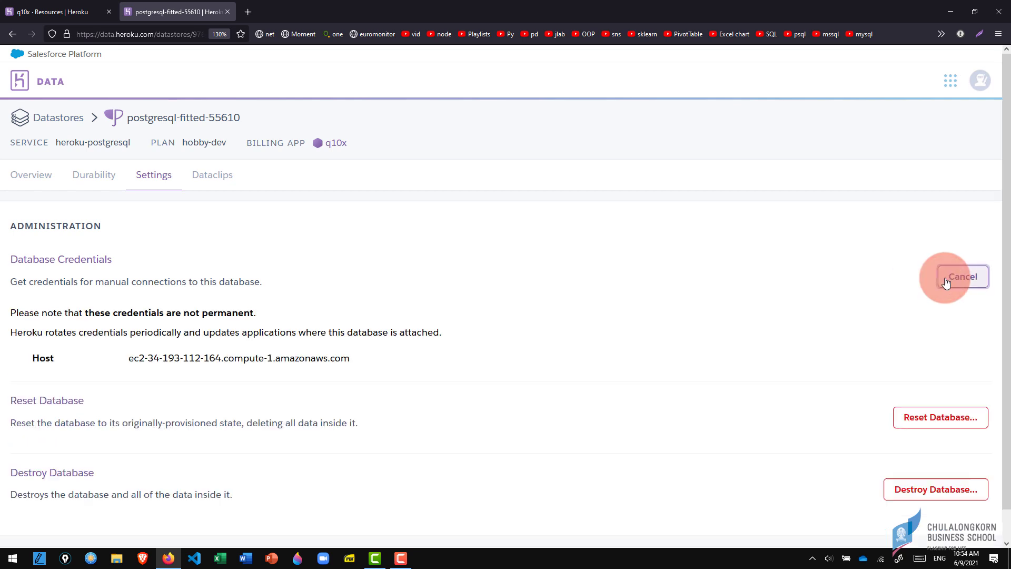
scroll(315, 343, "down", 3)
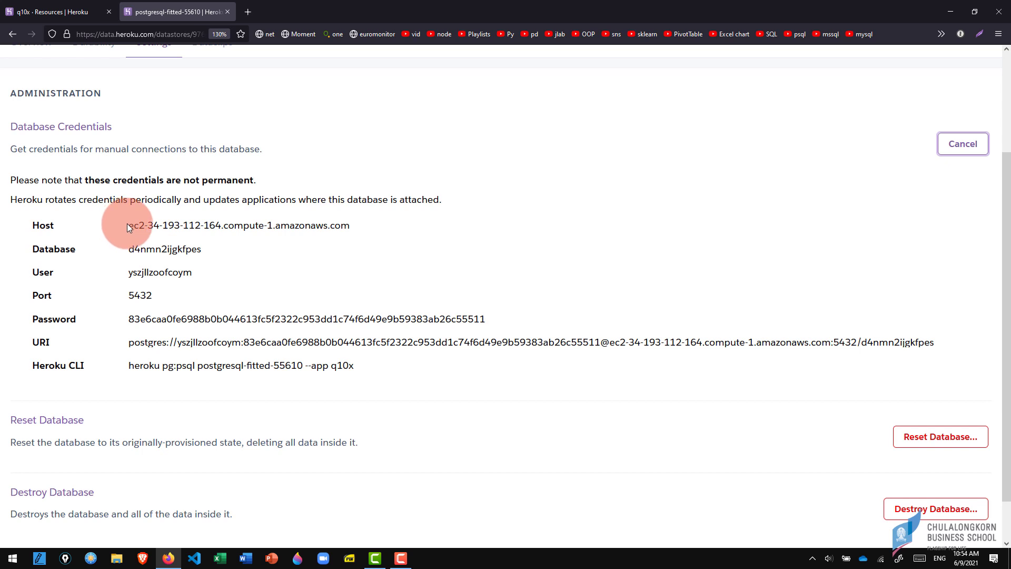
Review the host, database name and port in the credentials and copy the full connection URI
left_click_drag(127, 225, 359, 226)
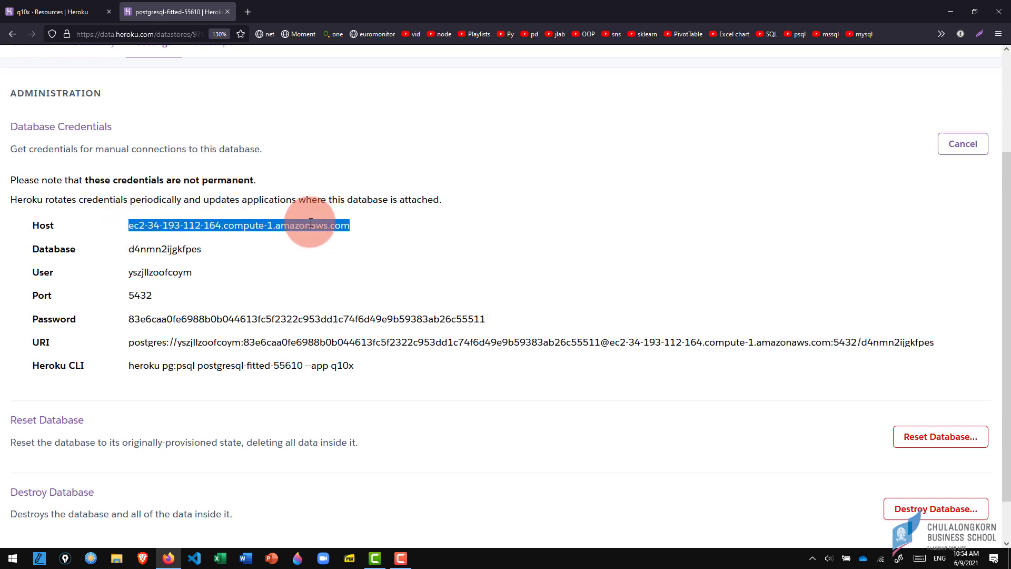
double_click(147, 248)
double_click(139, 295)
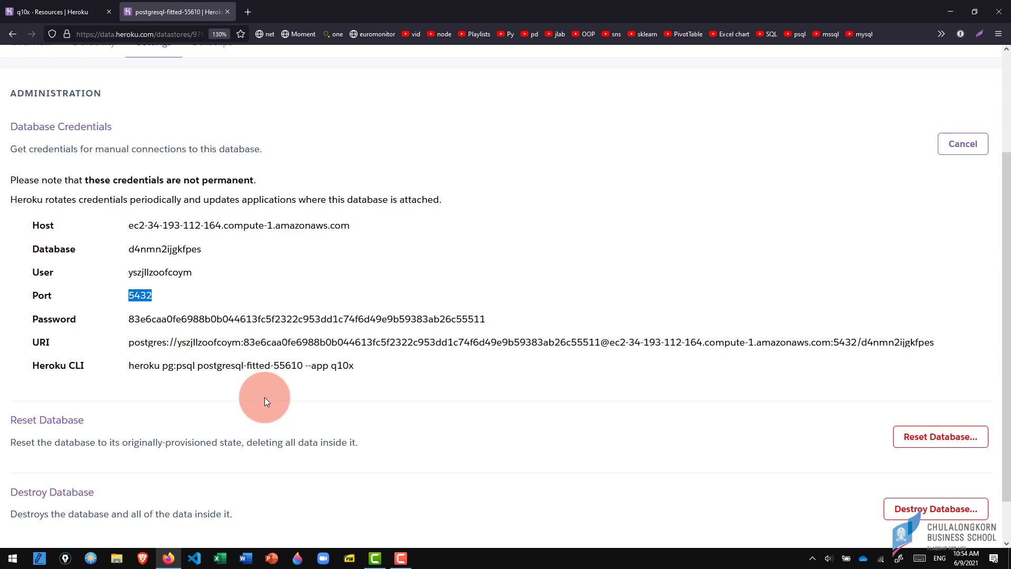
left_click(130, 344)
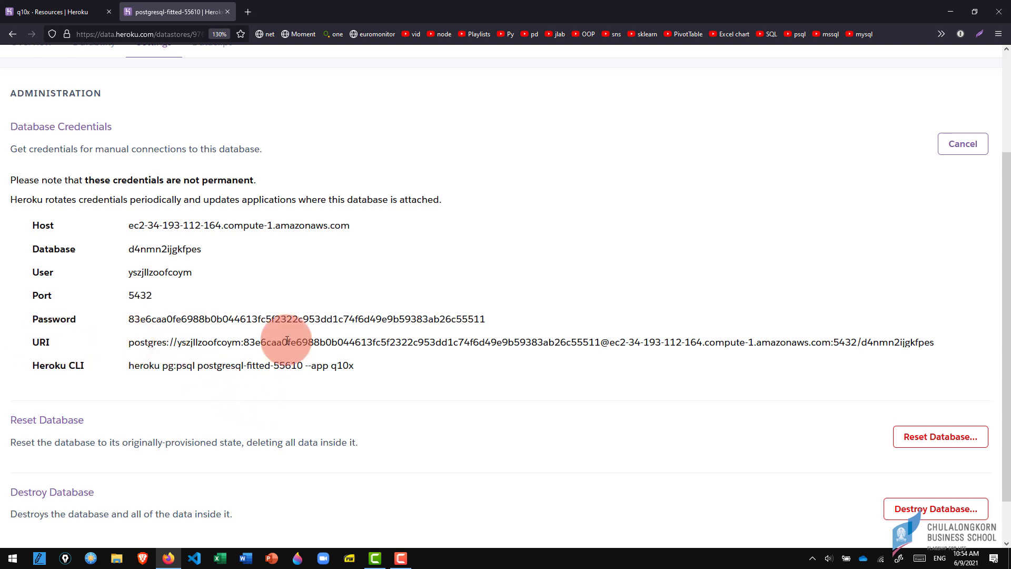
left_click(933, 343, "shift")
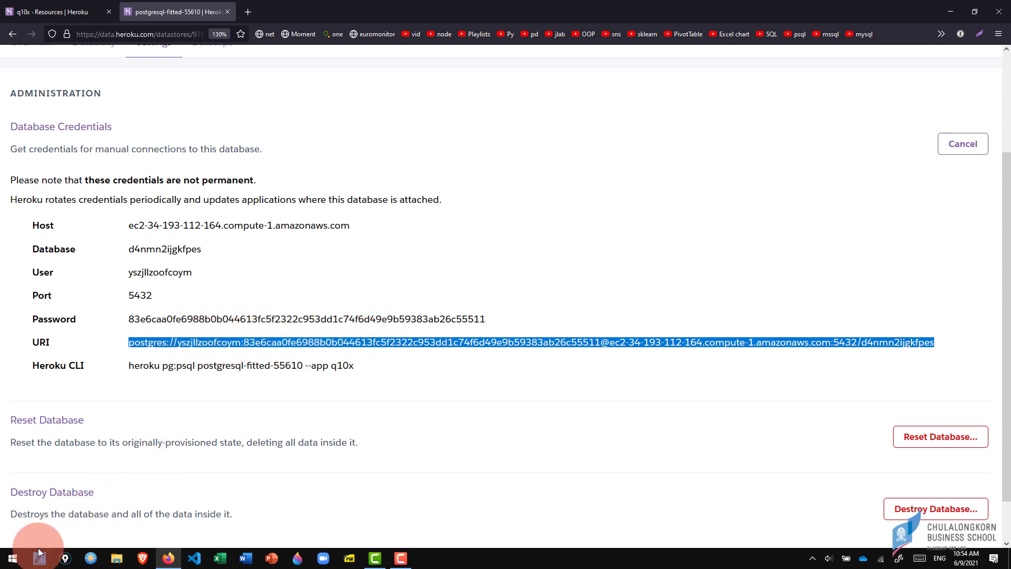
Switch to Windows Terminal by searching the computer for "wt" and launching it, after trying "cmd"
left_click(11, 563)
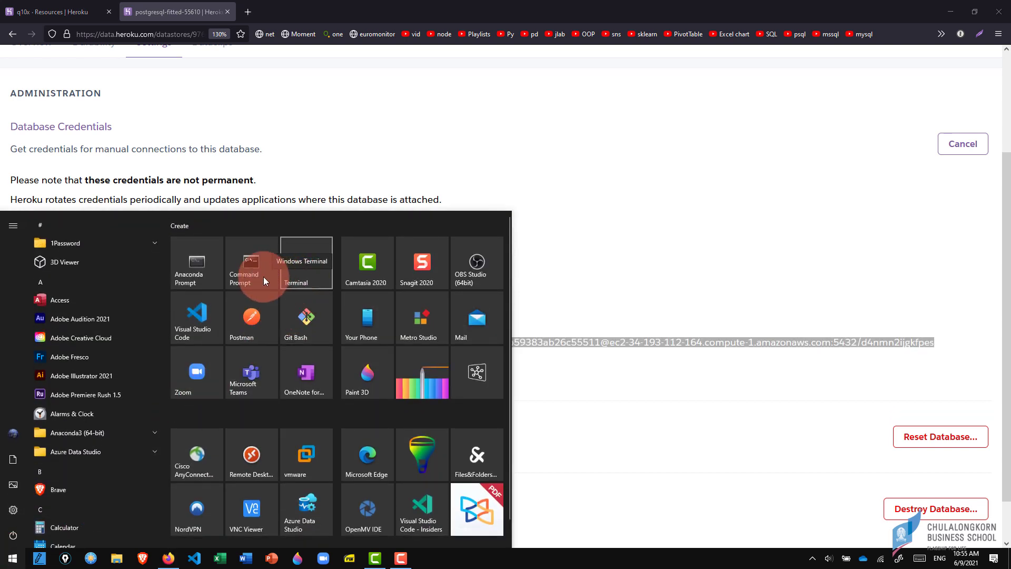
left_click(12, 562)
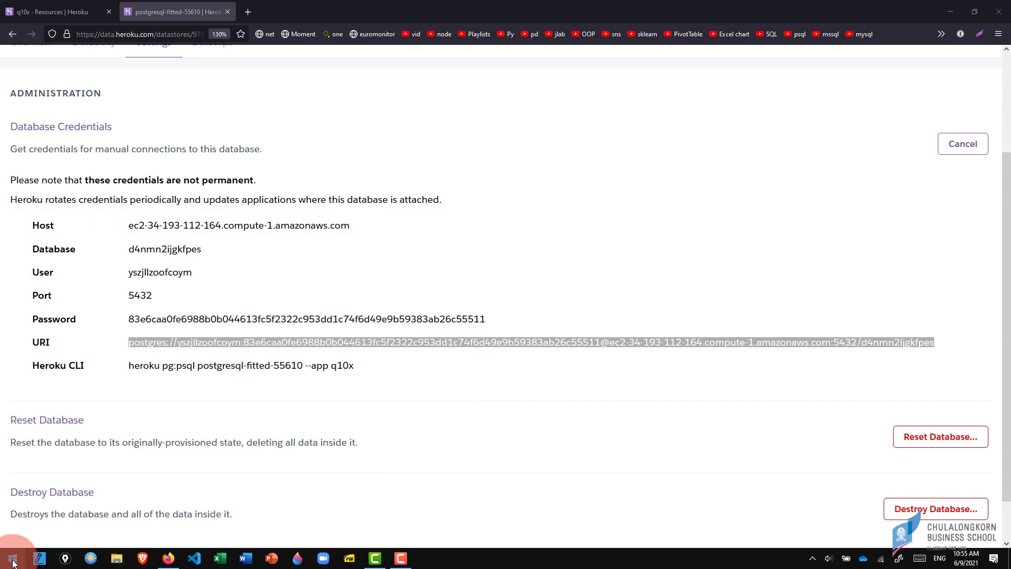
left_click(13, 562)
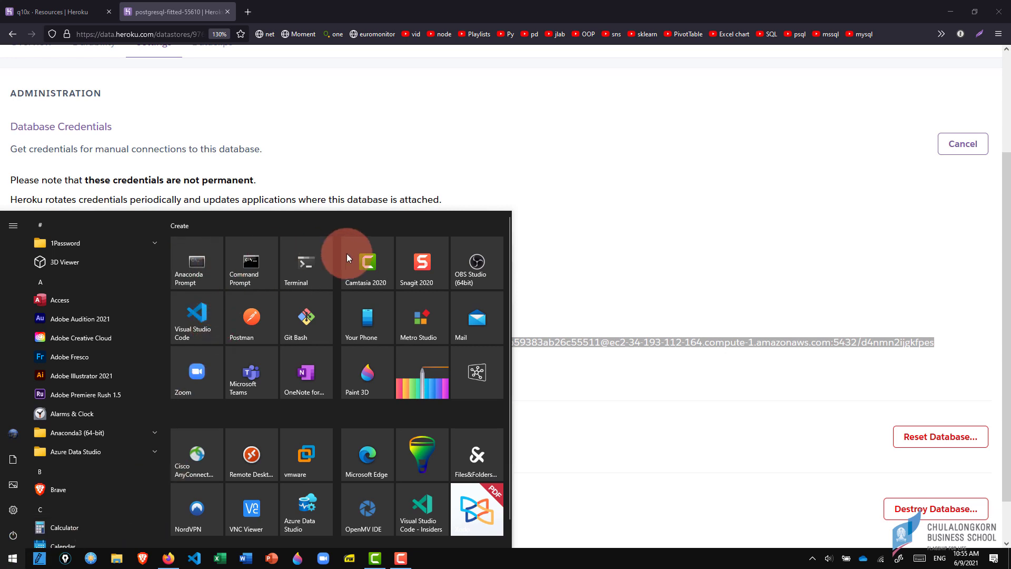
left_click(13, 560)
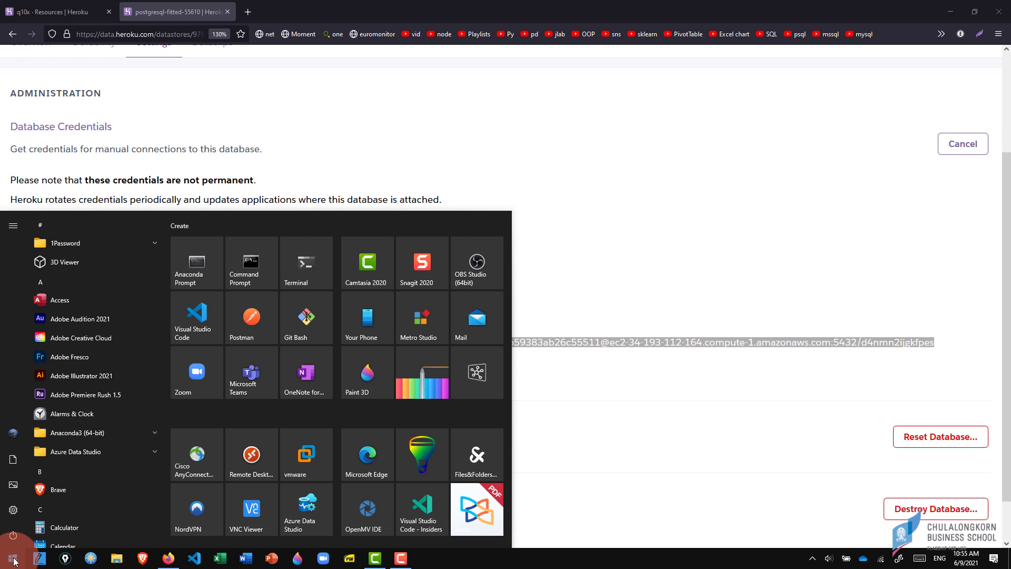
type("cmd")
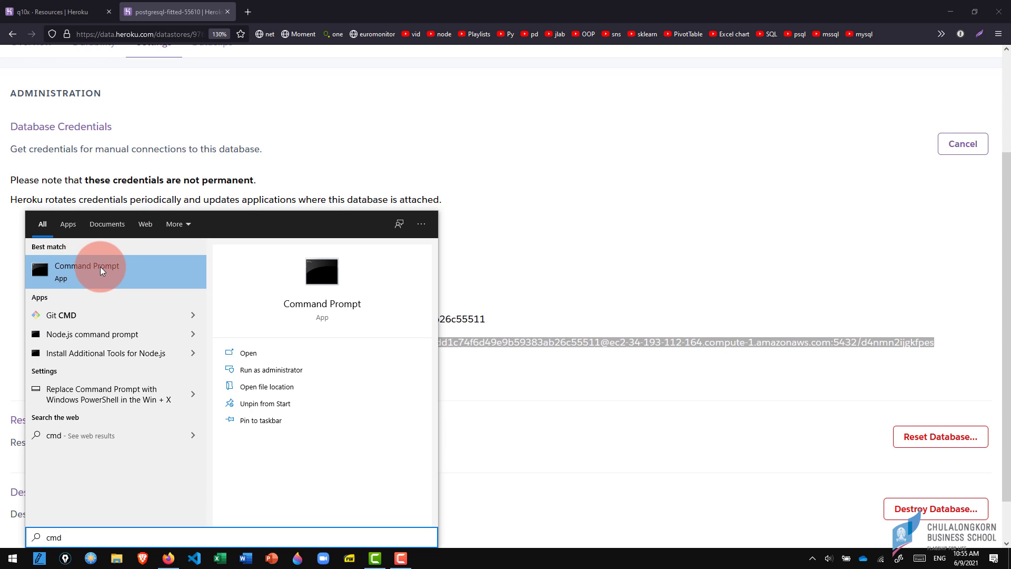
key("BackSpace")
key("BackSpace")
key("BackSpace")
type("wt")
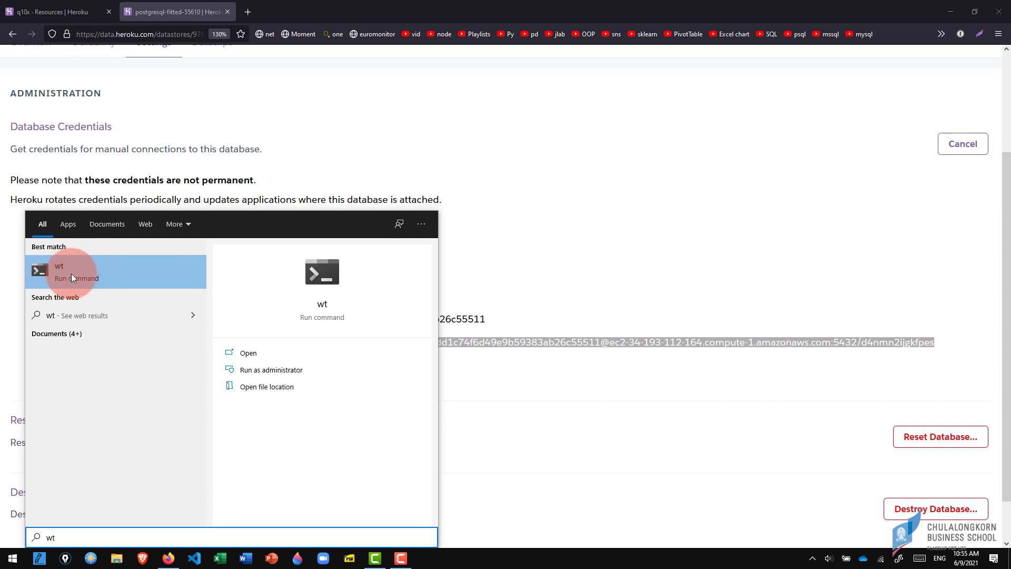
left_click(71, 274)
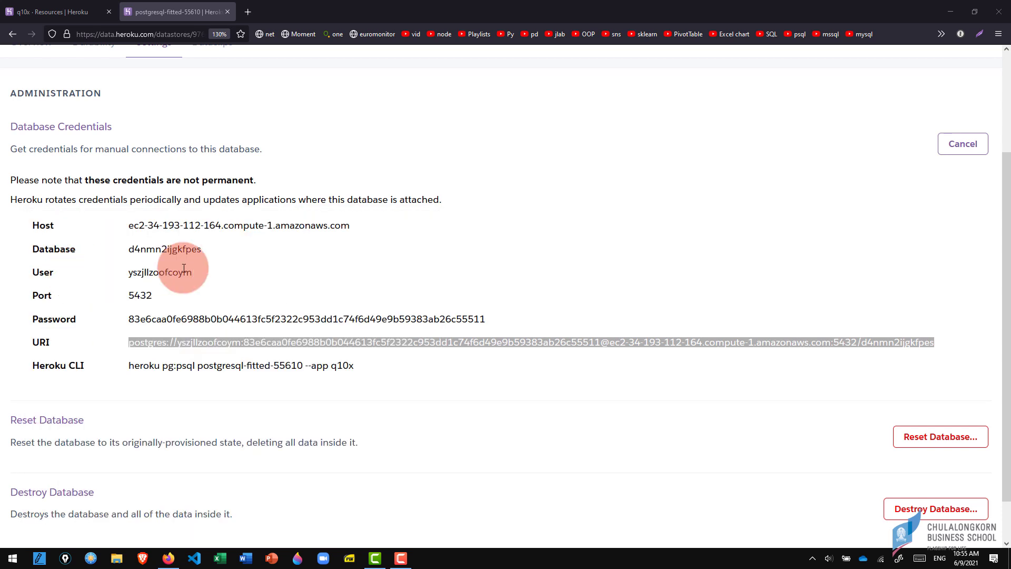
scroll(301, 219, "up", 5)
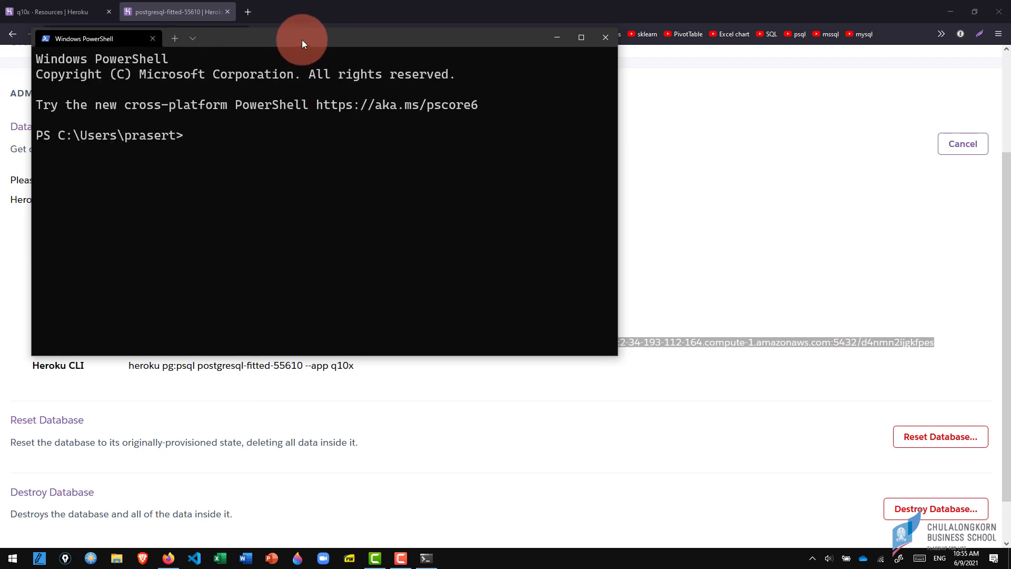
Widen the terminal window and connect to the Heroku Postgres database with psql and the copied connection URI, which includes the password
left_click_drag(302, 40, 435, 130)
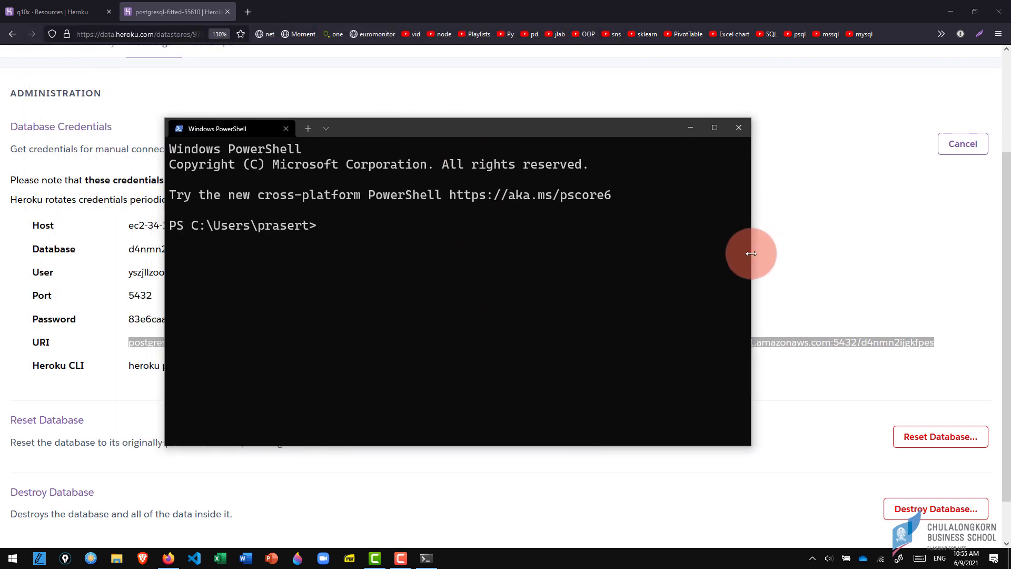
left_click_drag(752, 253, 926, 245)
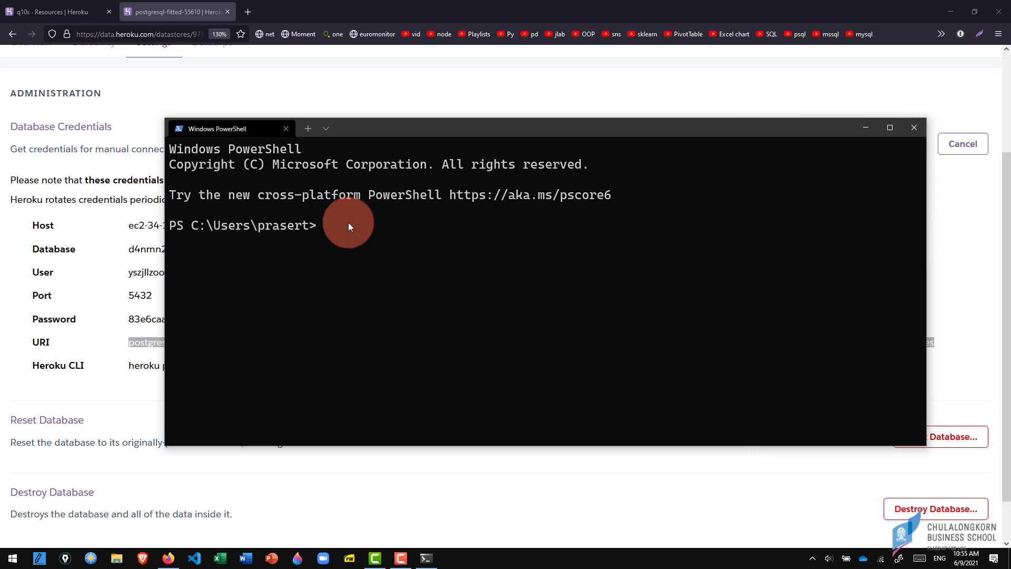
type("psql p")
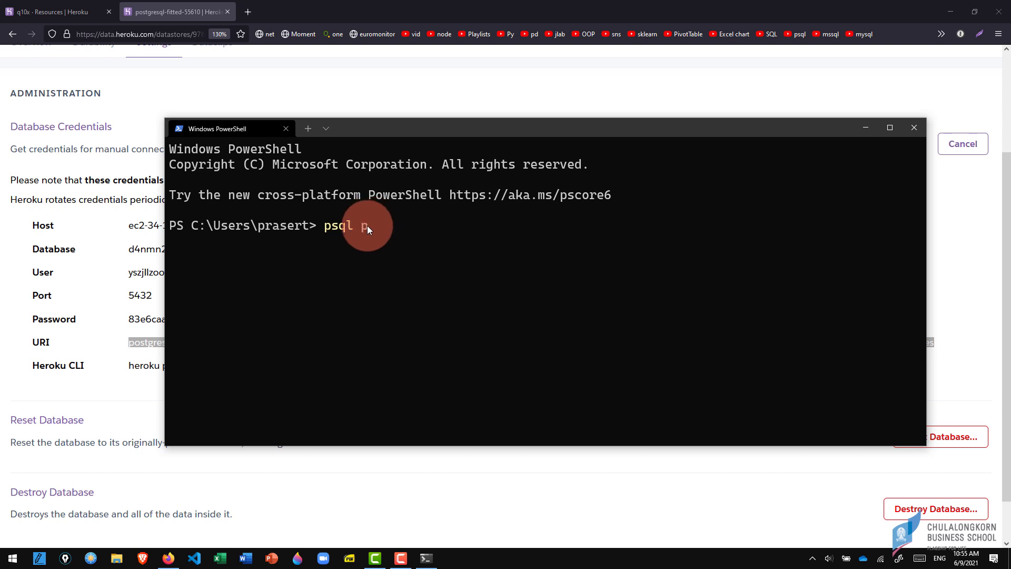
key("ctrl+v")
left_click_drag(411, 124, 268, 371)
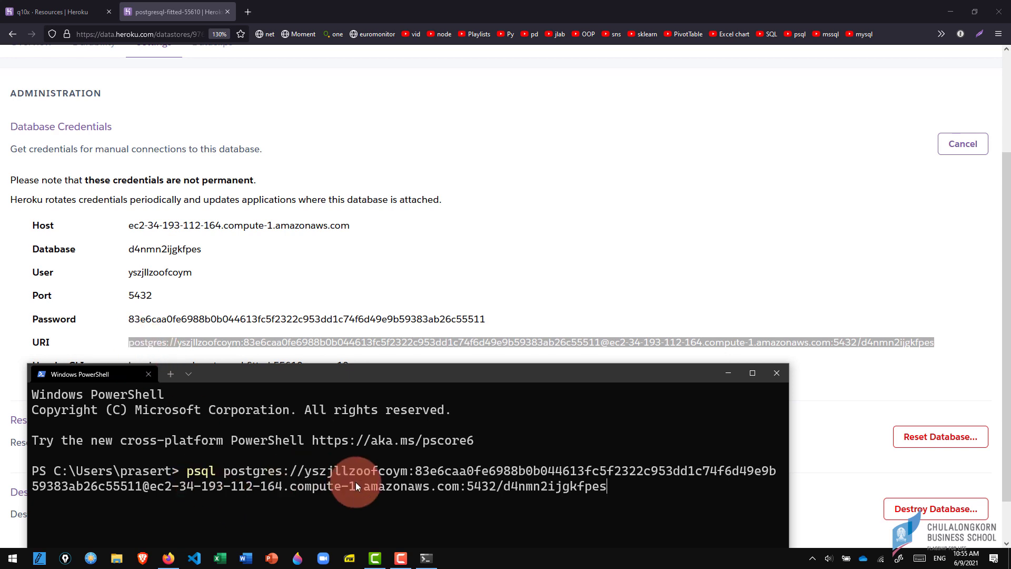
left_click_drag(523, 379, 570, 110)
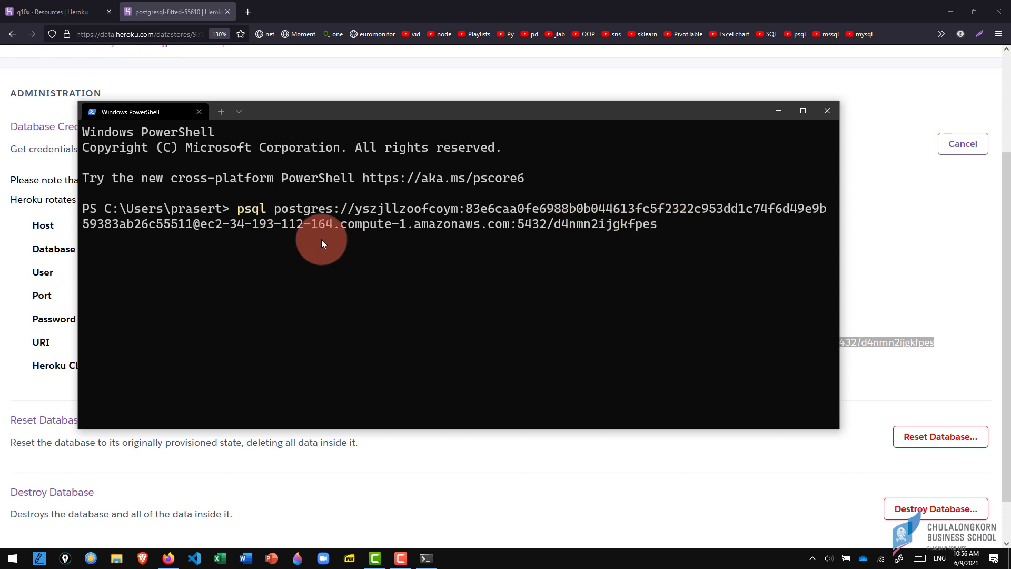
key("Return")
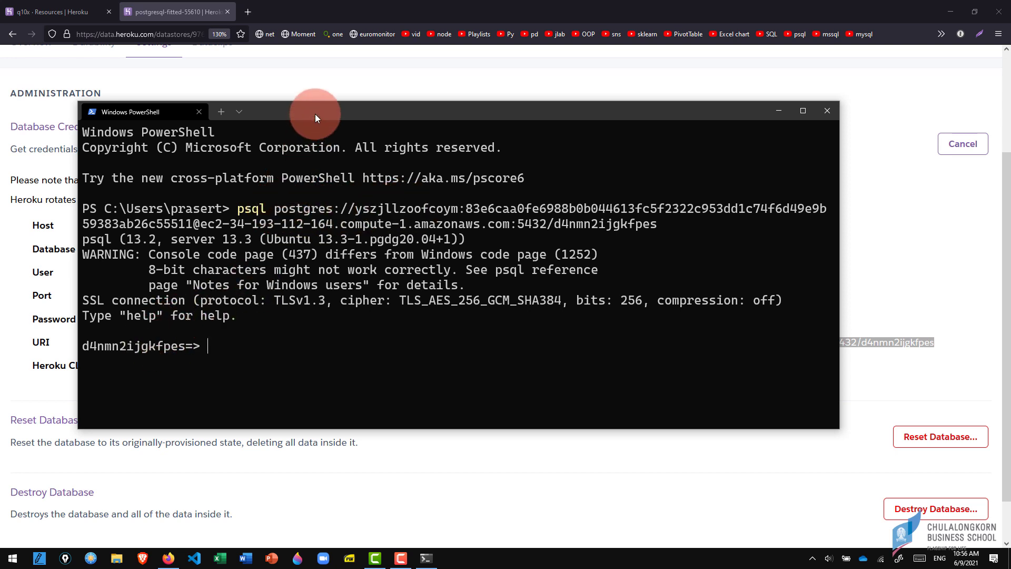
Move the terminal window clear of the credential labels and list the database's relations with \d
left_click_drag(315, 114, 477, 113)
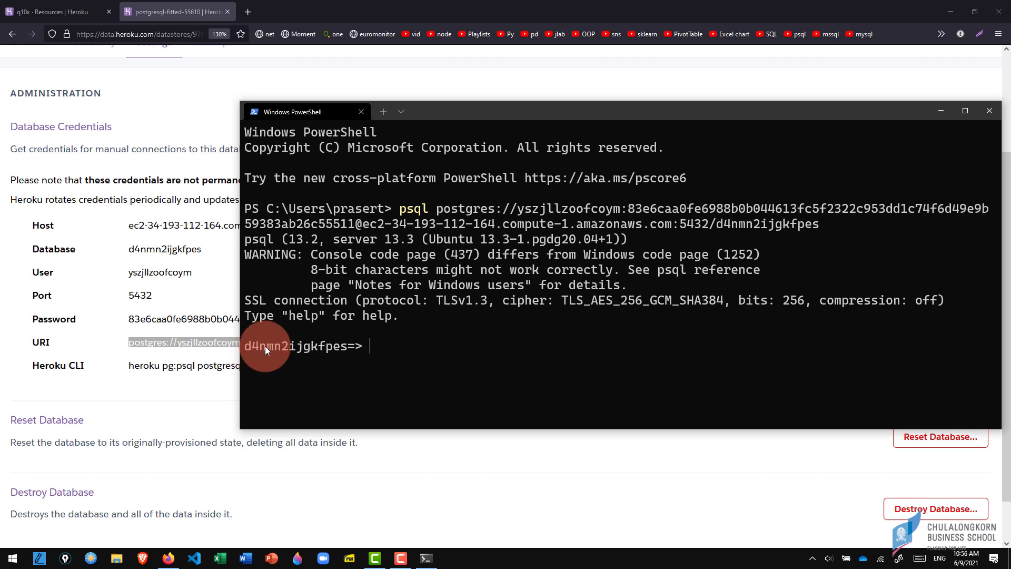
left_click(366, 358)
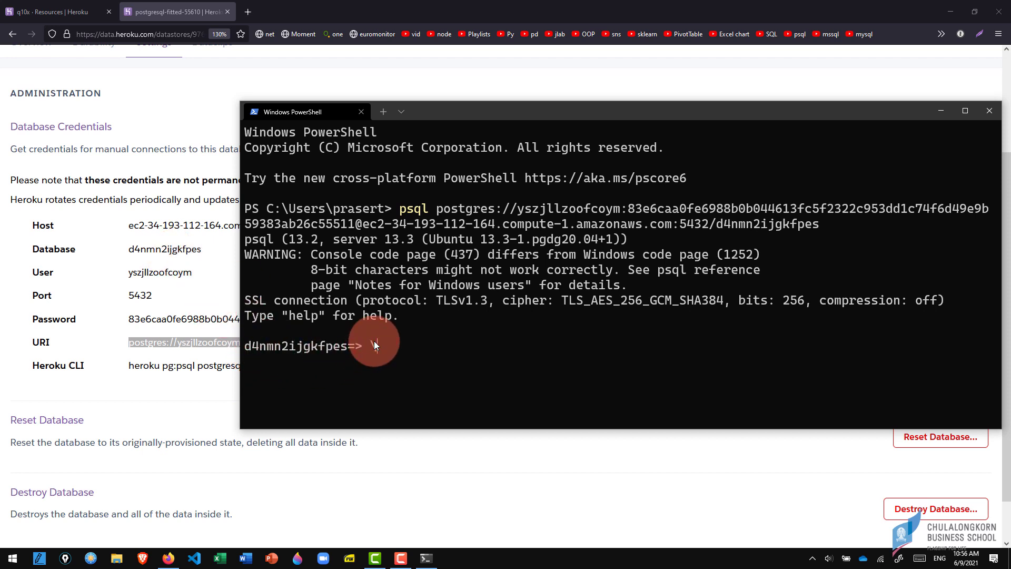
key("Return")
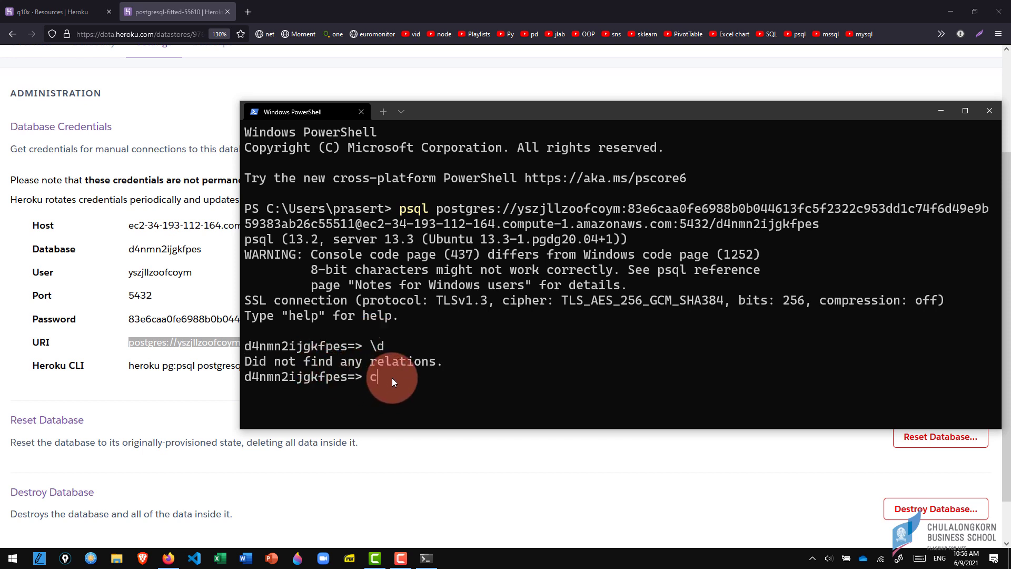
Create a table menu with id serial primary key, descr varchar(50) and price int, and list the relations with \d
type("create table menu(i")
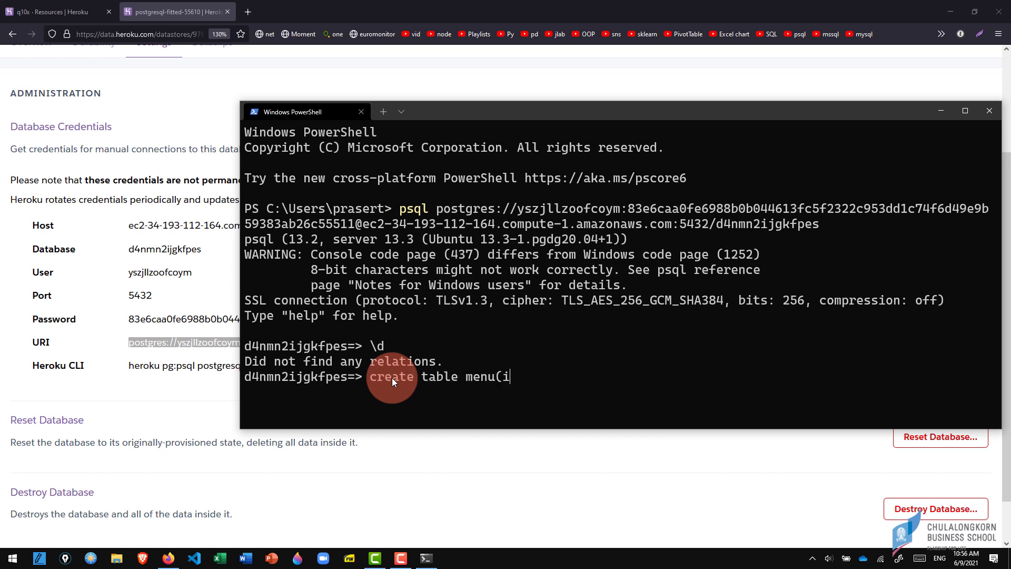
type("d serial primary ke")
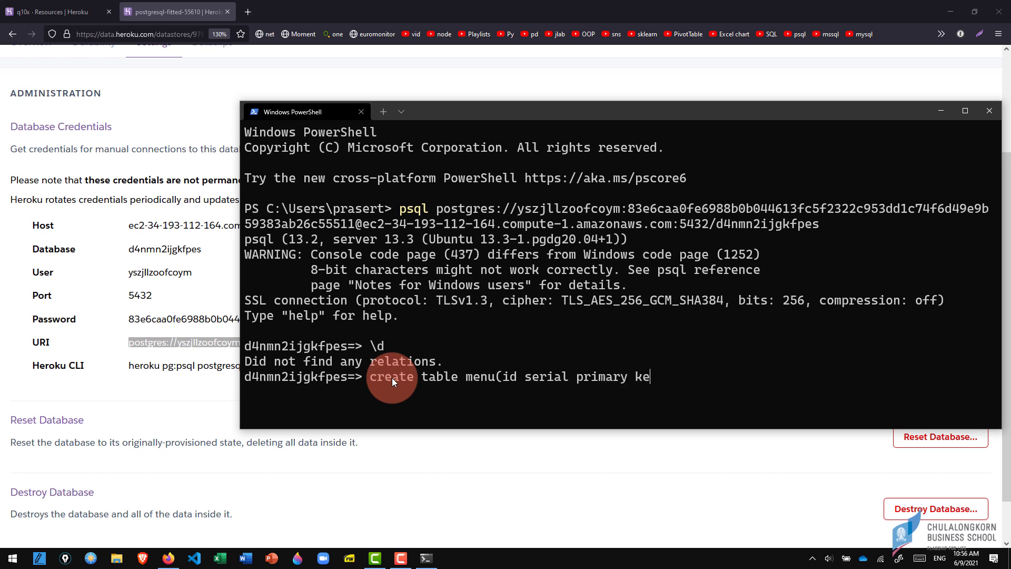
type("y, descr varchar(50), p")
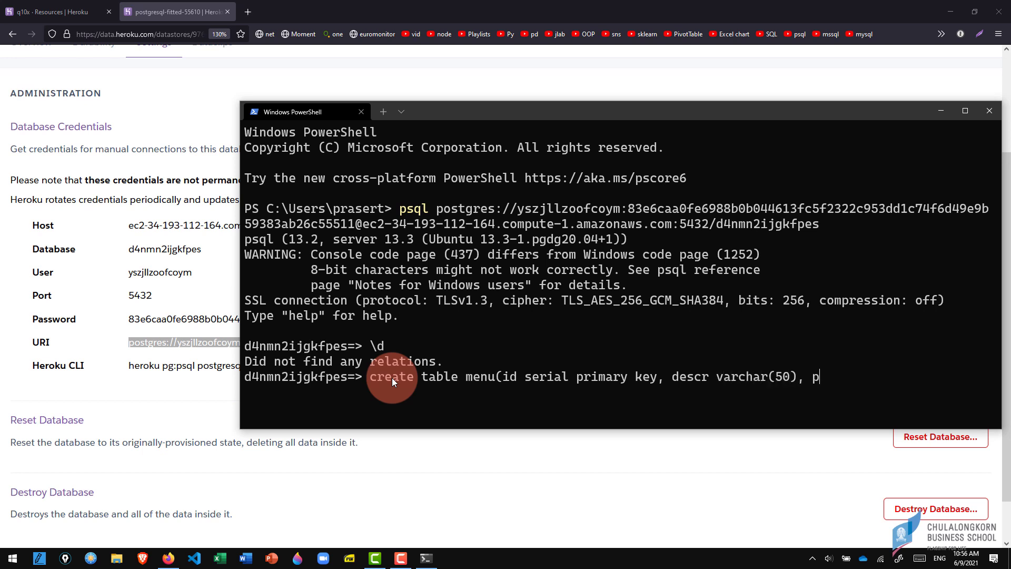
type("rice int);")
key("Return")
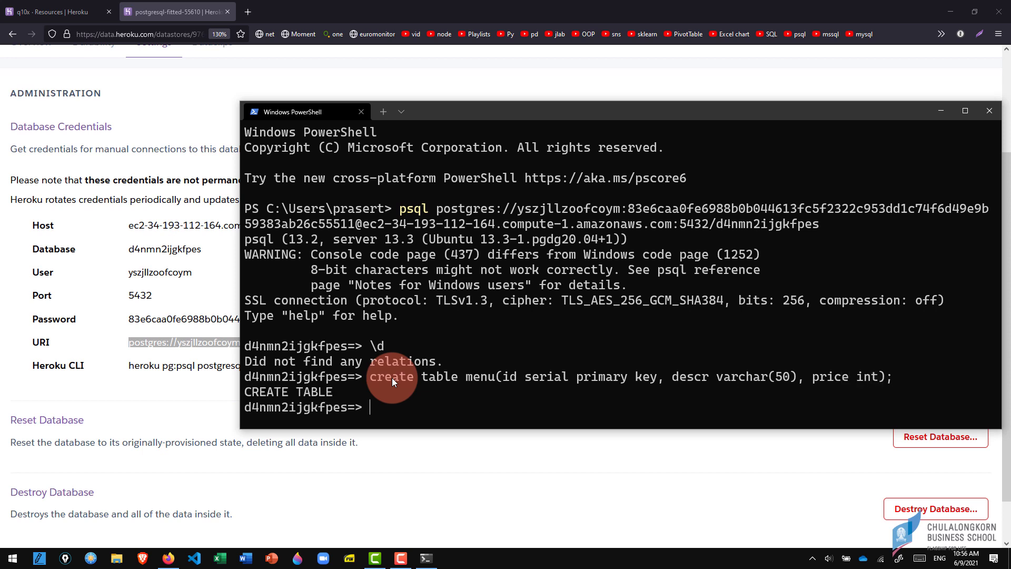
type("\\d")
key("Return")
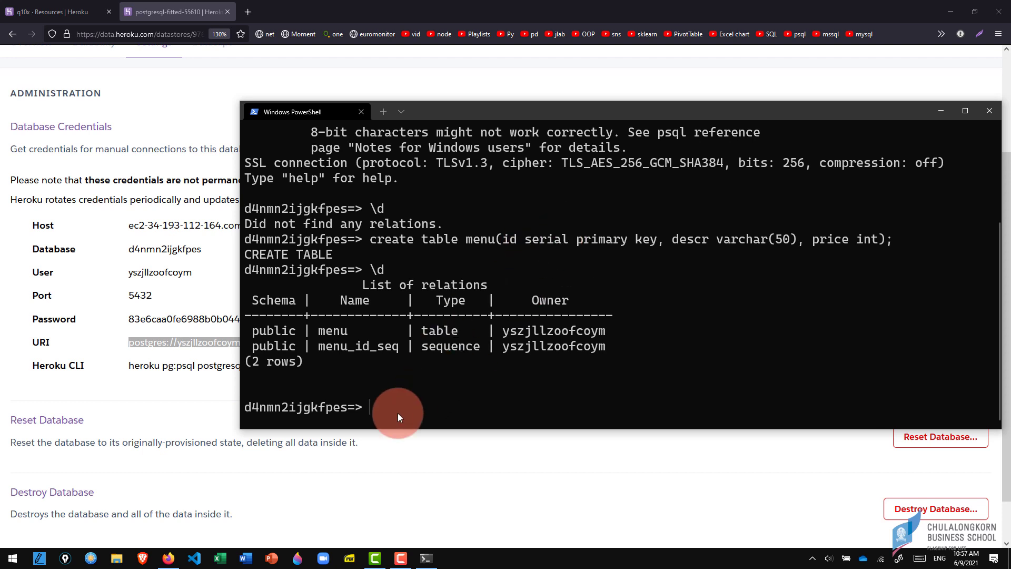
List only the database's tables with \dt
type("\\dt")
key("Return")
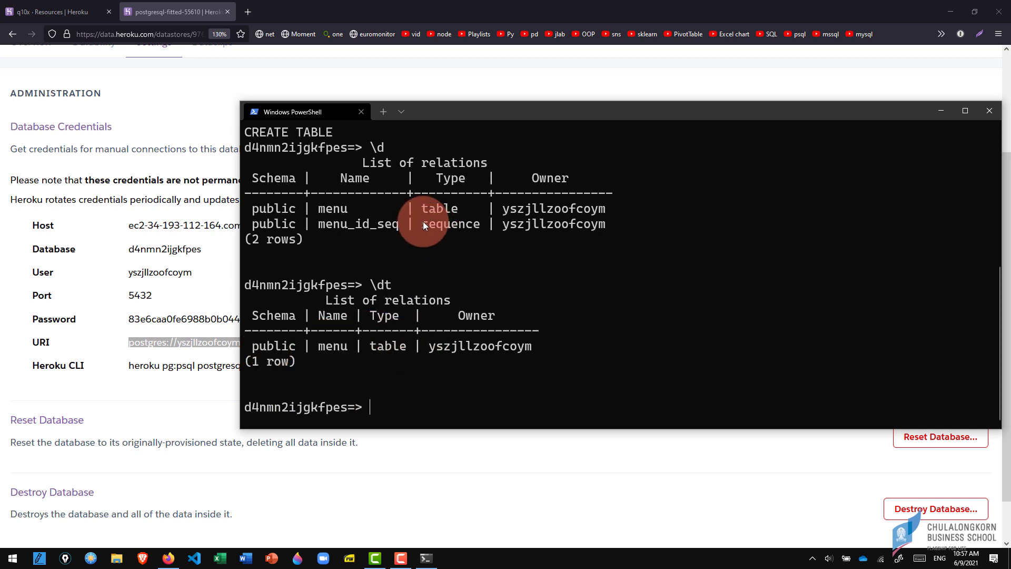
Try to insert the rows ('mocha', 50) and ('latte', 60) into menu, without column names or a values keyword
type("inse")
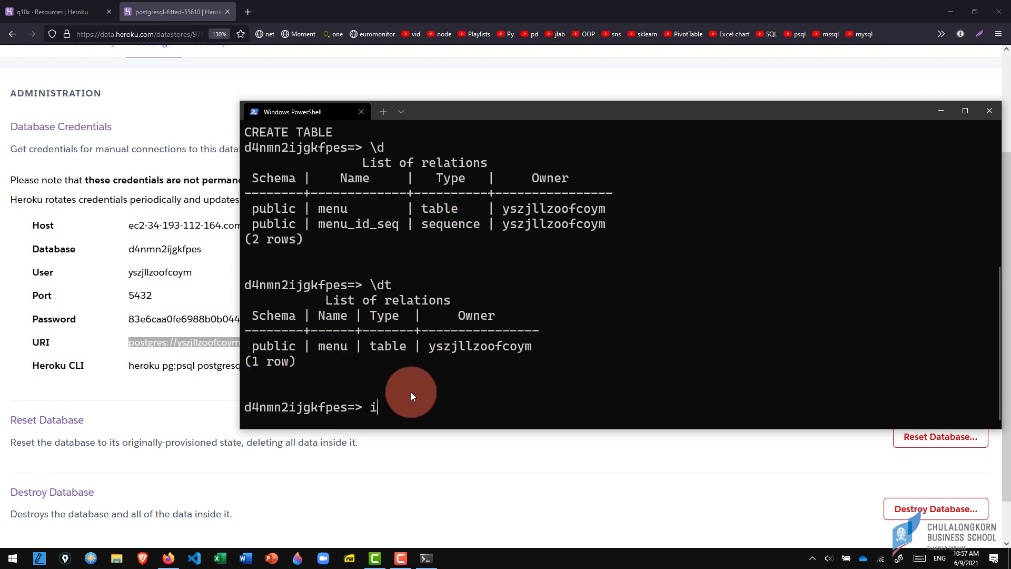
type("menu(")
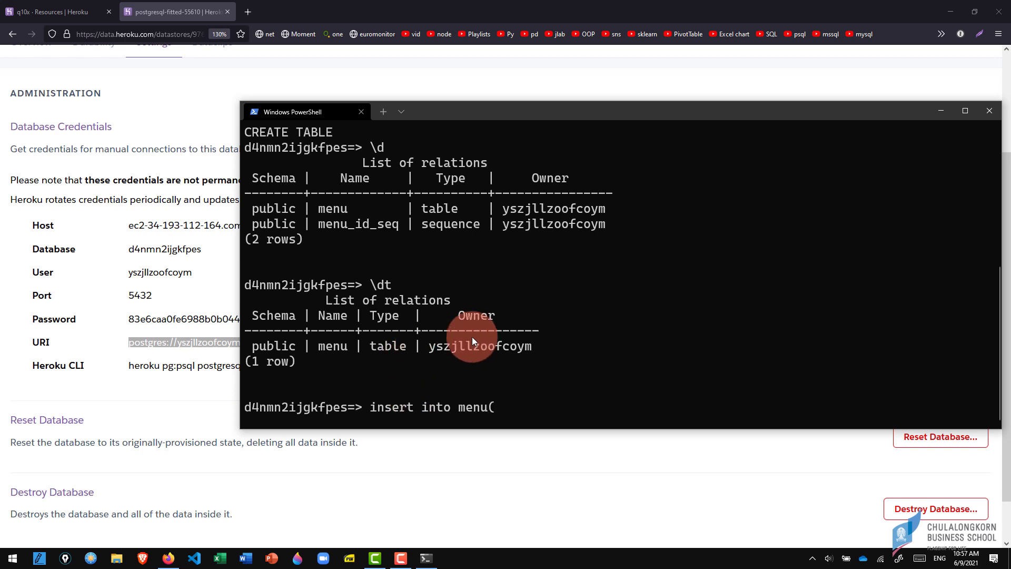
scroll(522, 332, "up", 4)
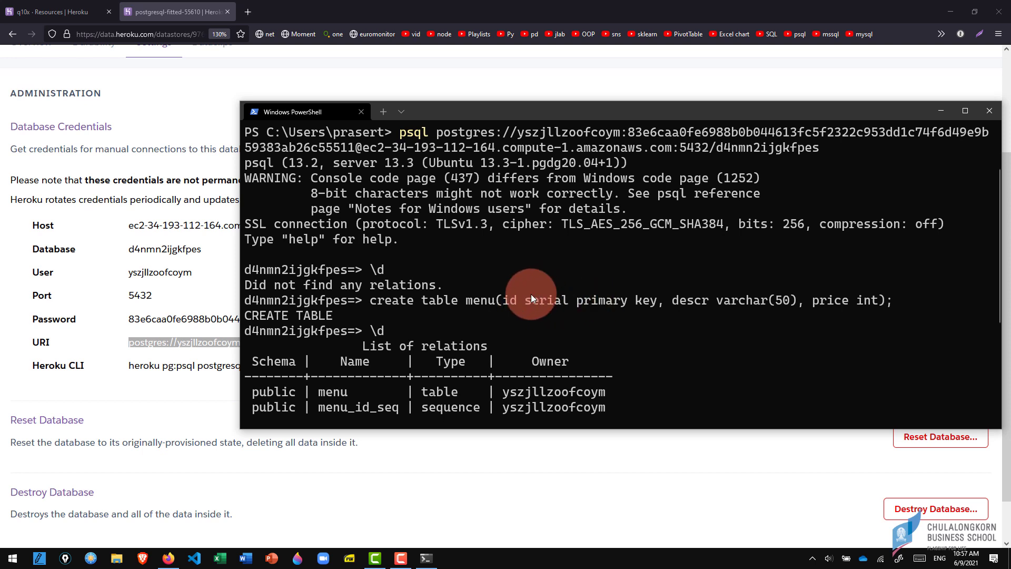
scroll(536, 221, "down", 2)
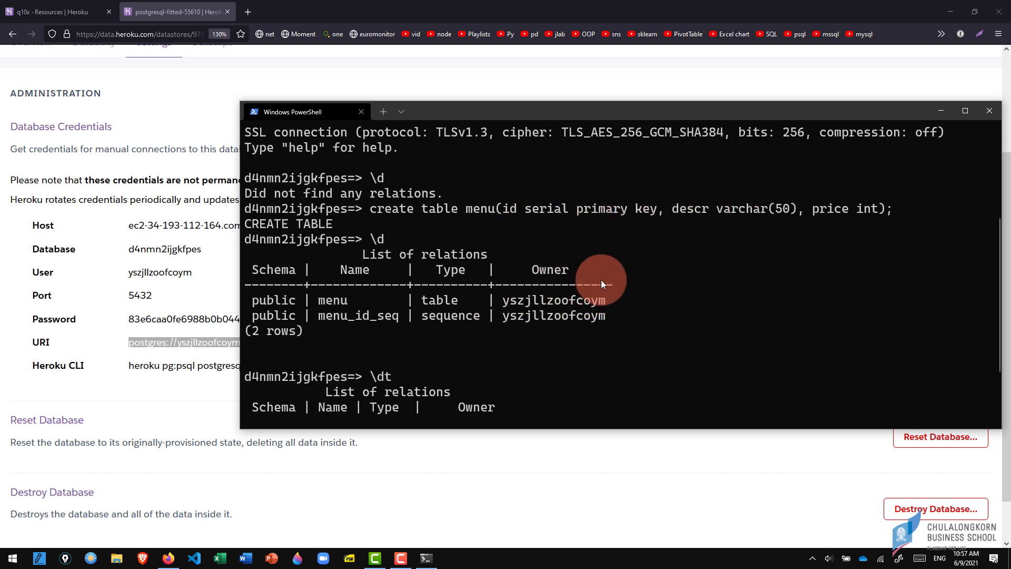
scroll(500, 392, "down", 2)
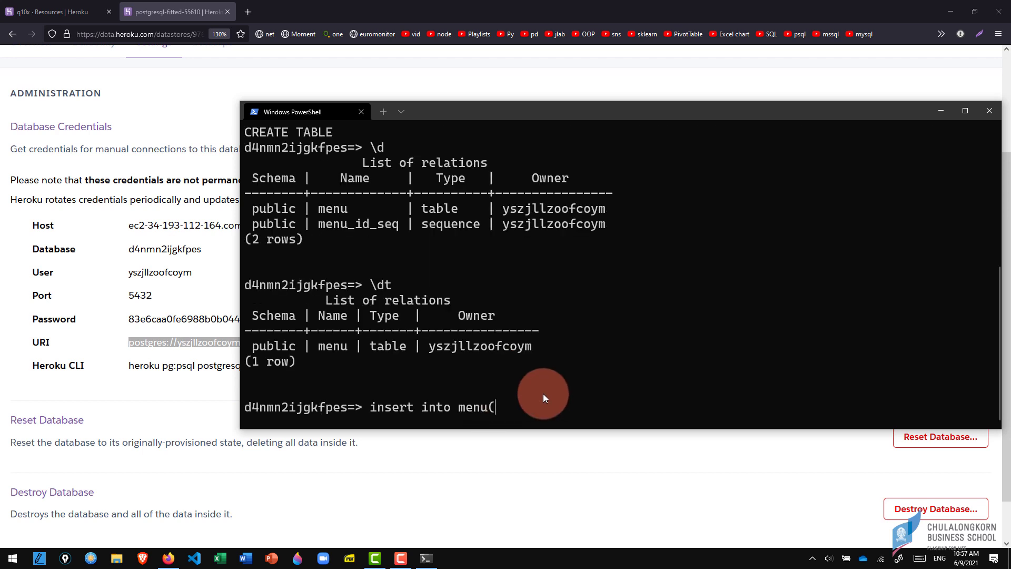
type("'mocha', 50), ('latte")
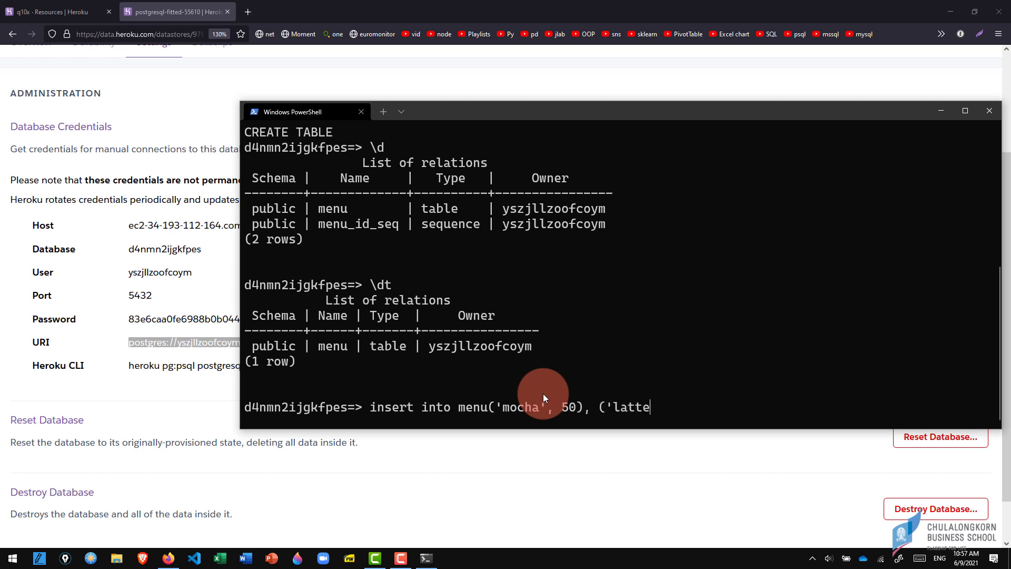
type("', 60);")
key("Return")
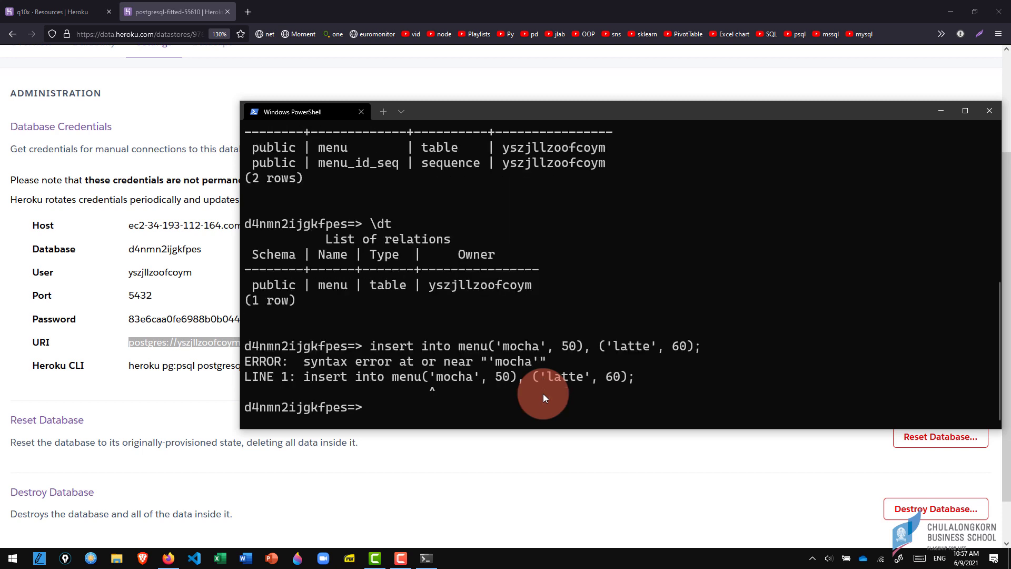
Correct the recalled statement to insert into menu(descr, price) values('mocha', 50), ('latte', 60); and run it
key("Up")
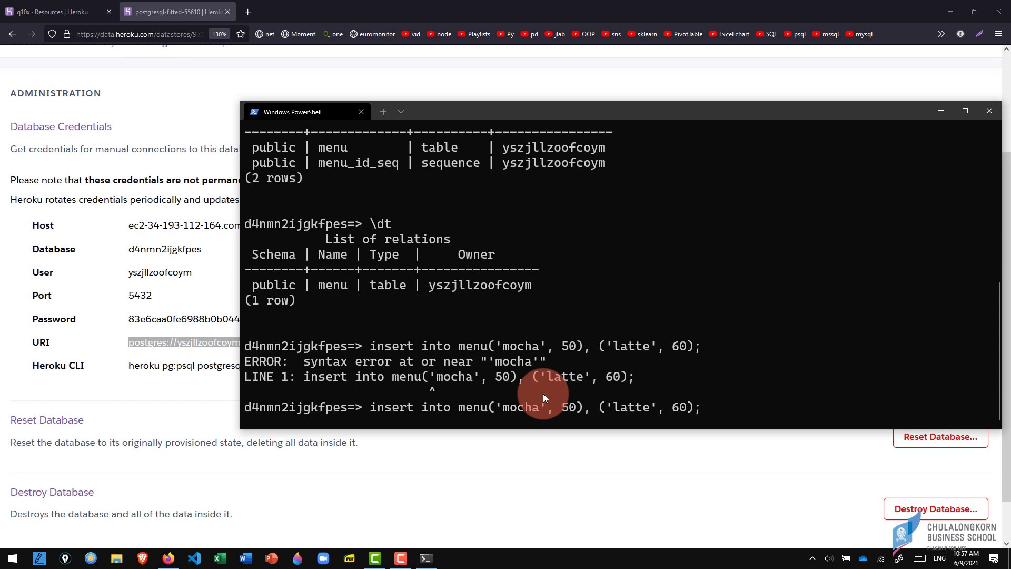
type("values")
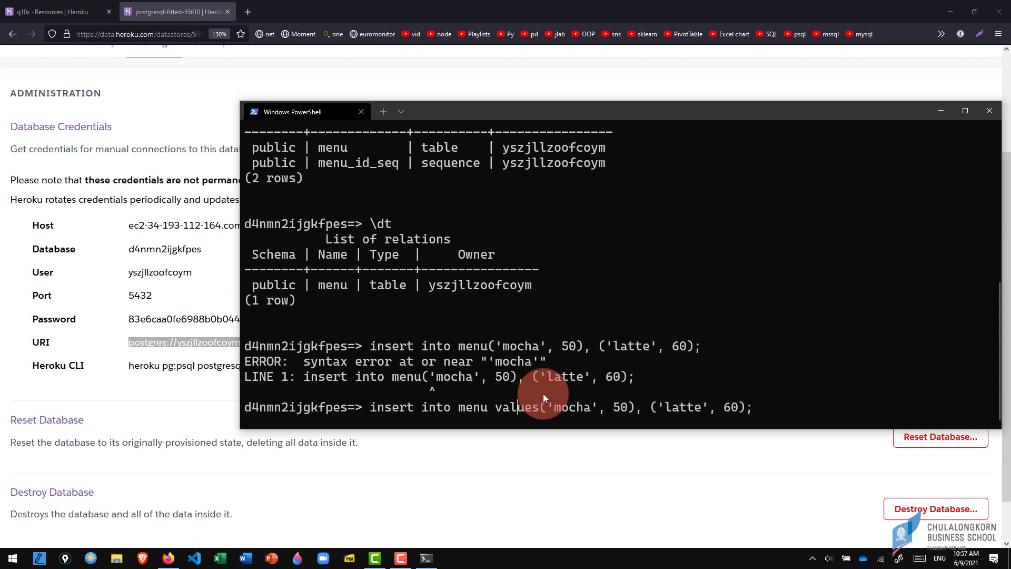
key("Left")
key("Left")
key("Left")
key("Left")
type("(des")
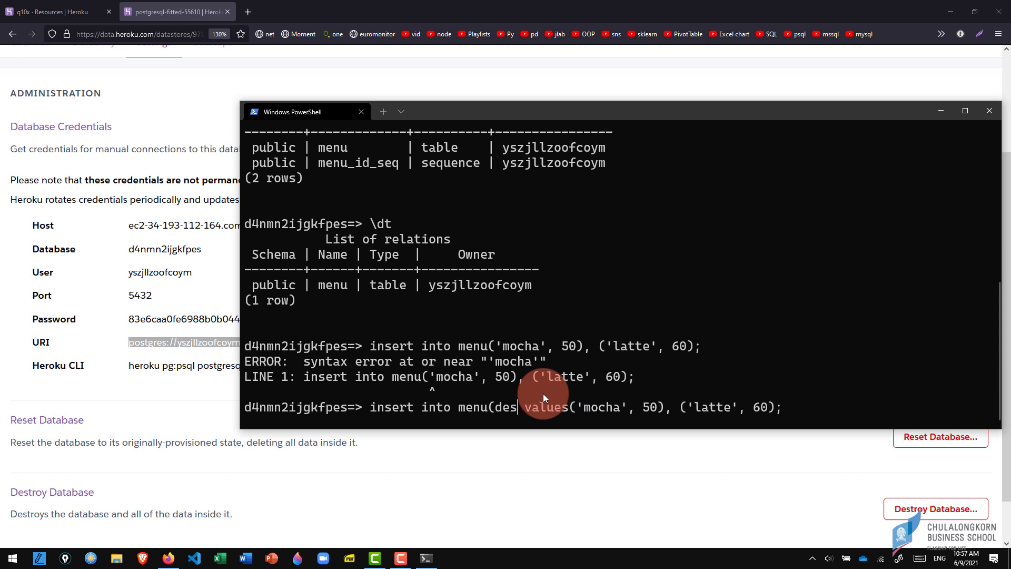
type("cr, price")
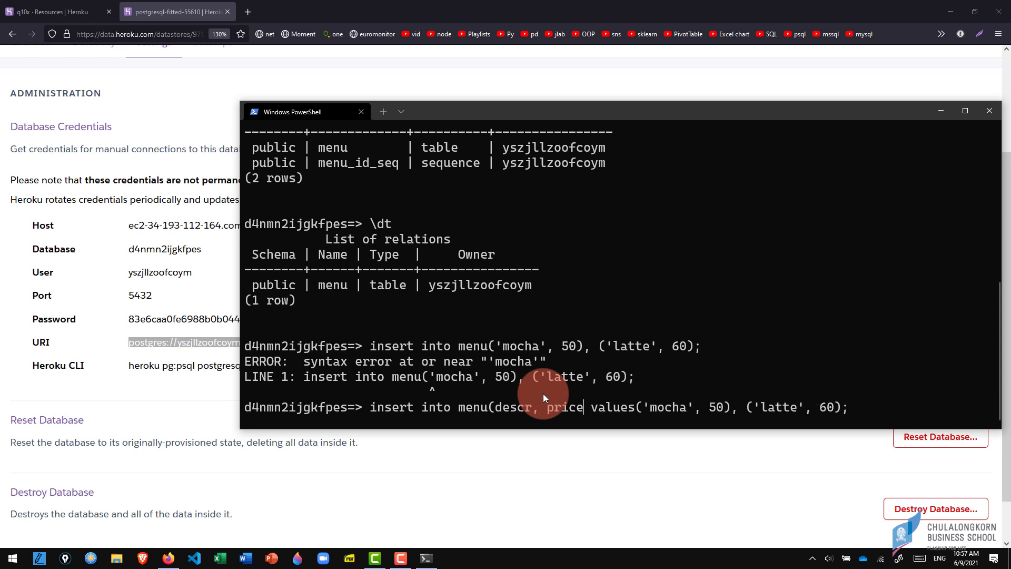
type(")")
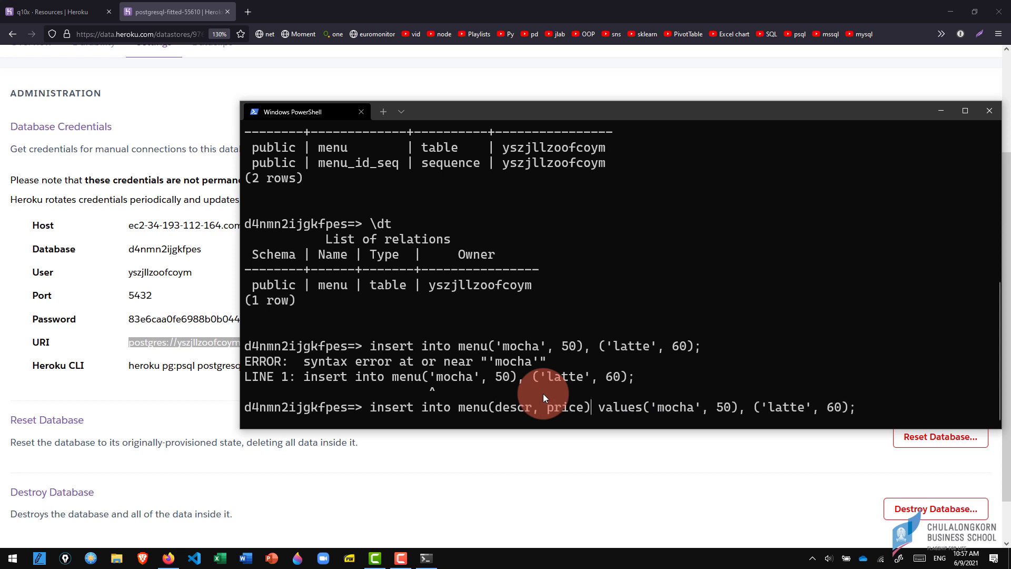
key("Return")
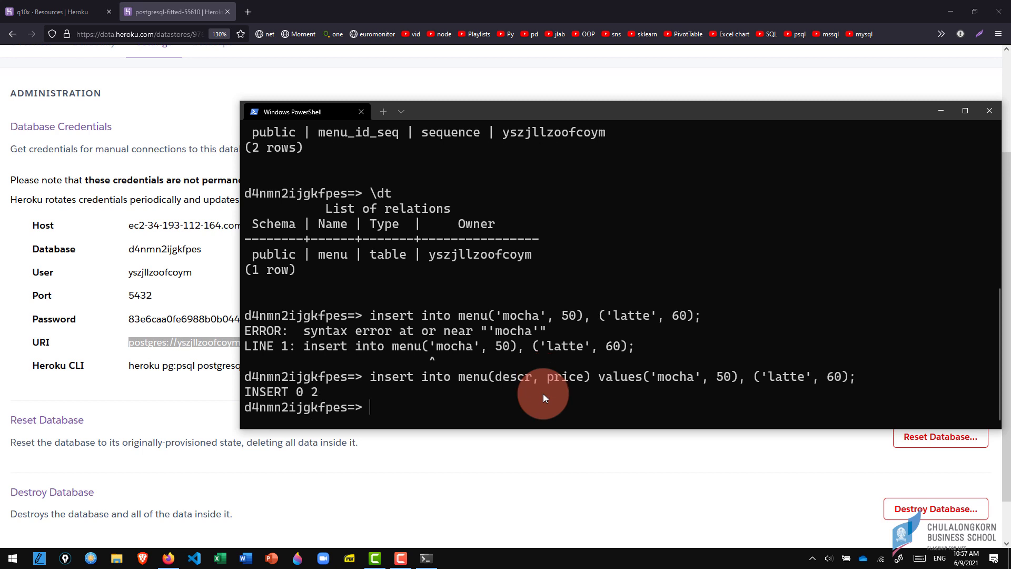
Query all rows of the table with select * from menu;
type("select")
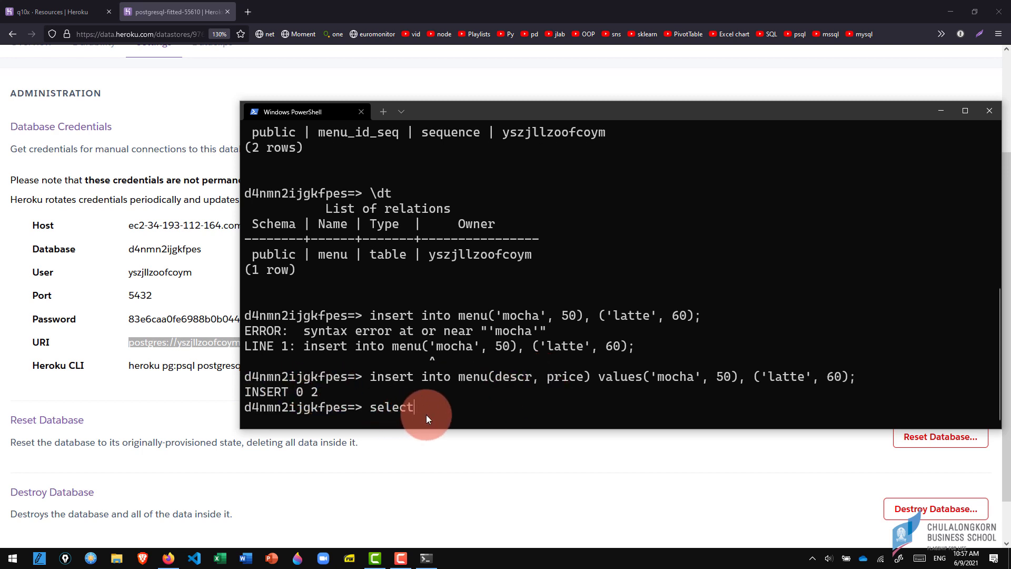
type(" * fro")
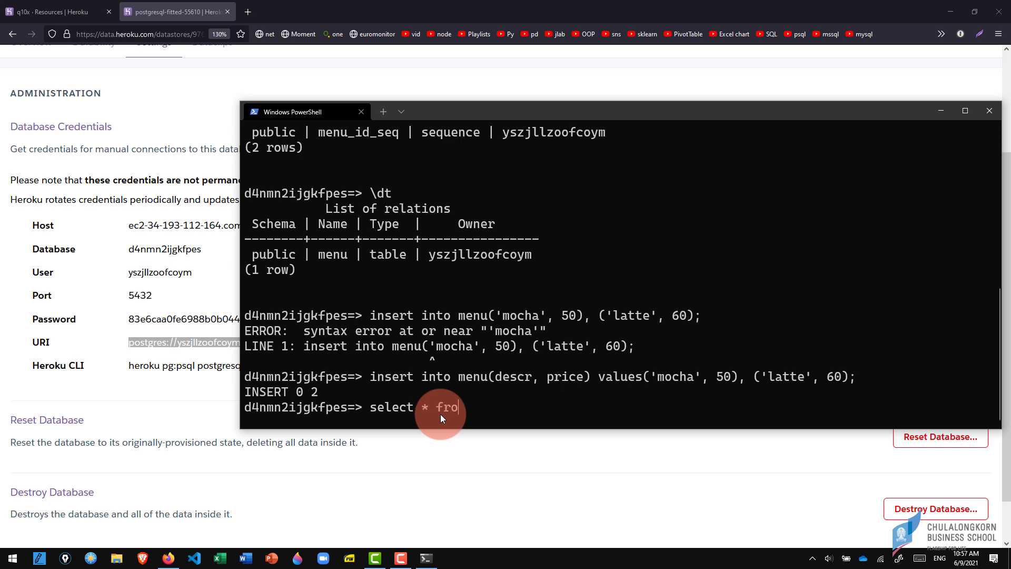
type("m menu;")
key("Return")
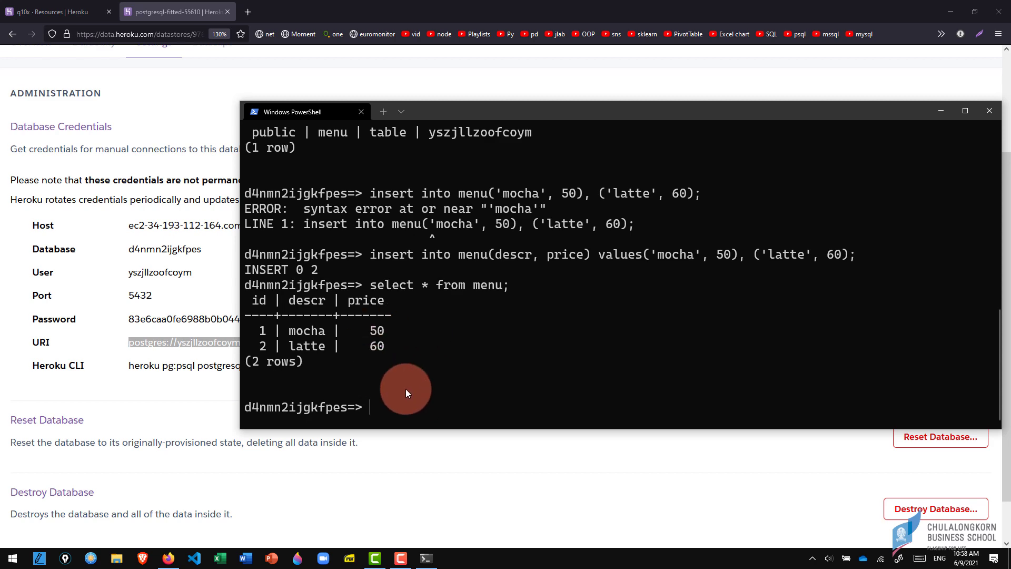
Switch to the Heroku datastore page in the browser and examine the connection, row and table utilization in the database overview
left_click(201, 280)
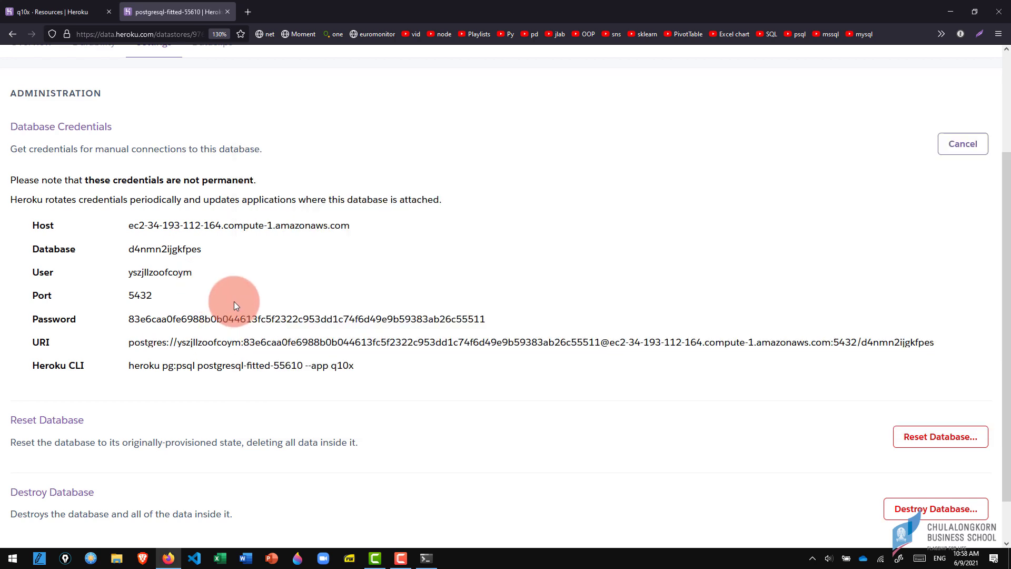
scroll(233, 302, "up", 3)
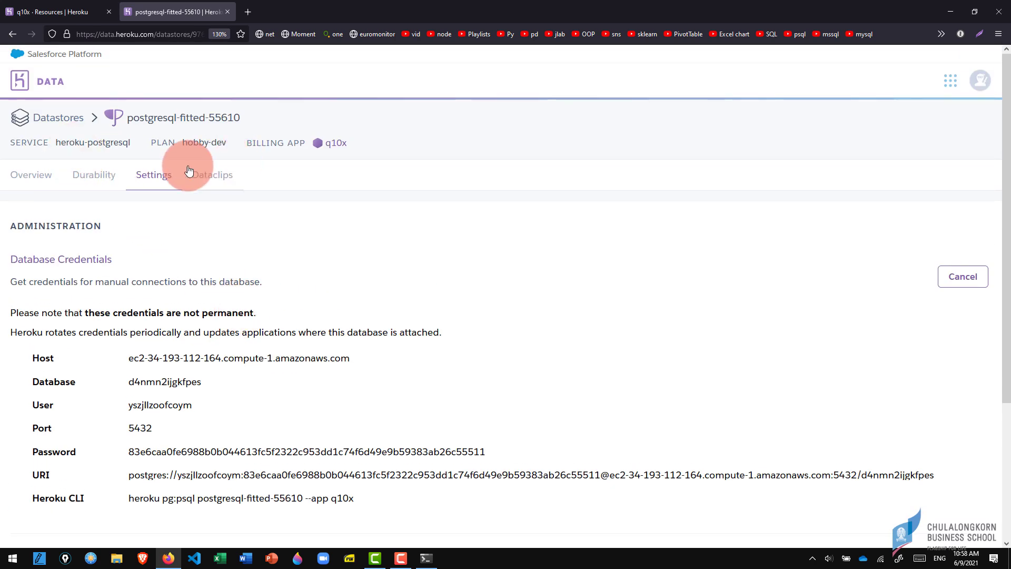
left_click(37, 177)
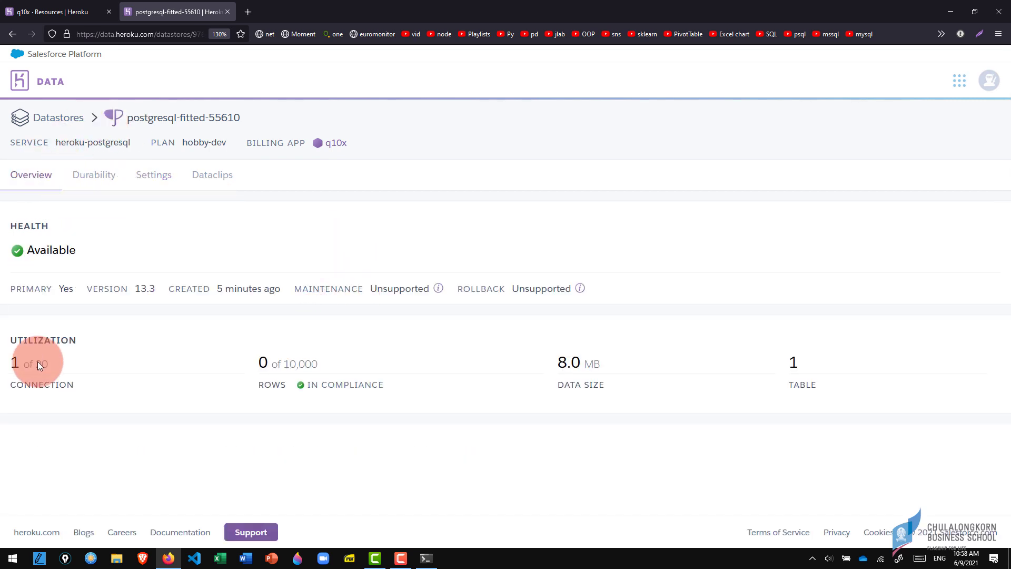
double_click(14, 363)
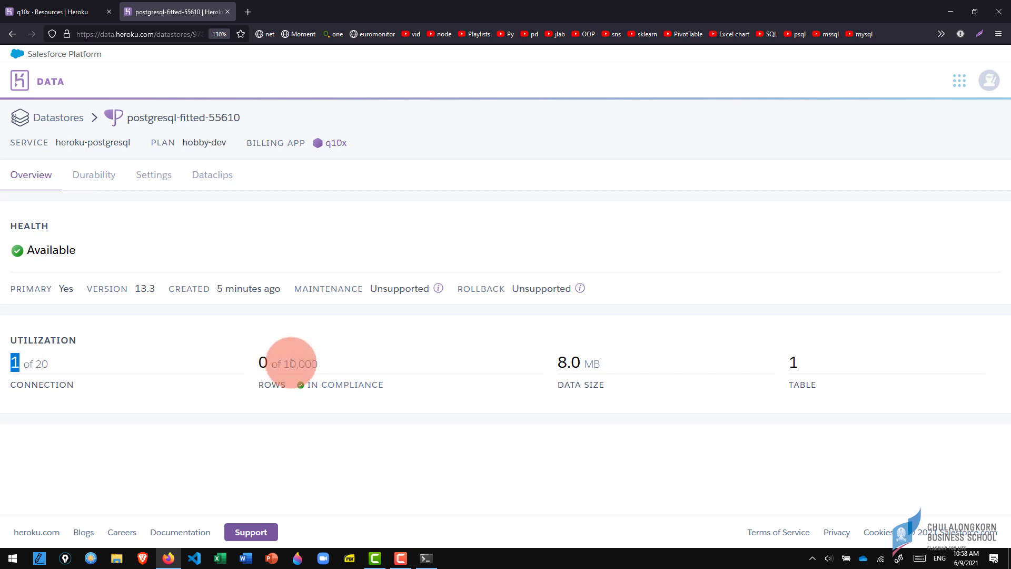
double_click(261, 364)
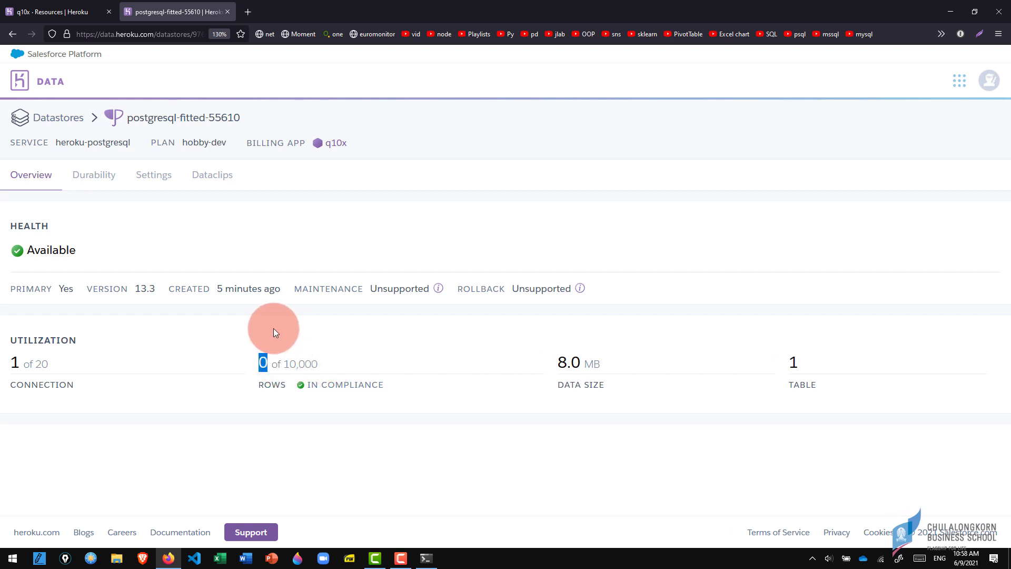
left_click(261, 360)
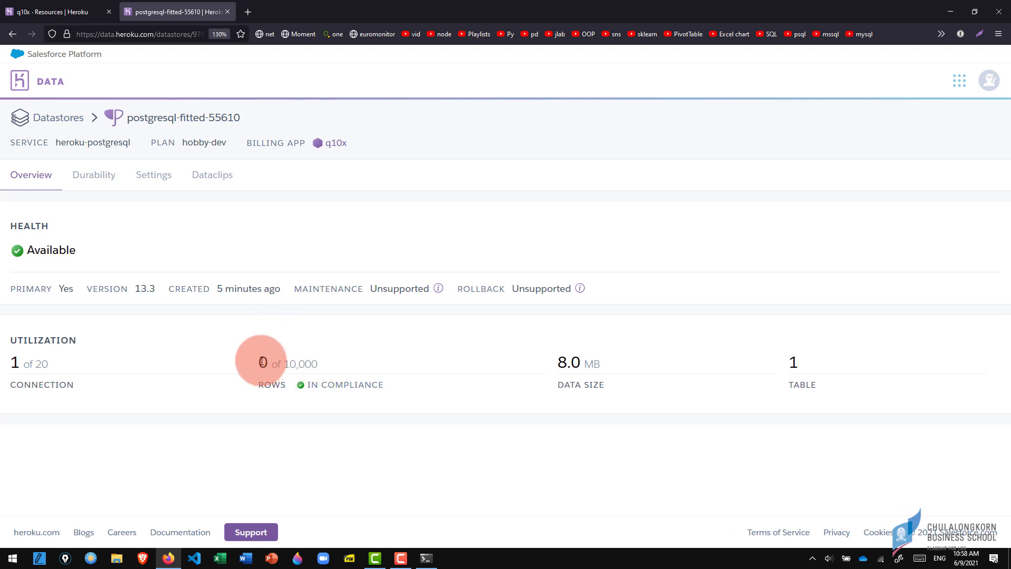
left_click(262, 361)
left_click_drag(262, 362, 271, 362)
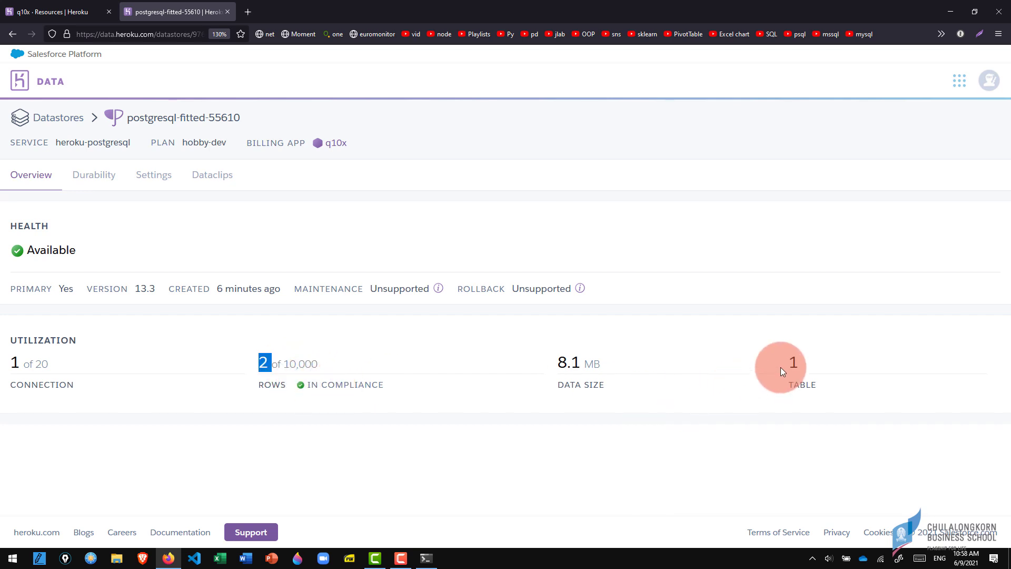
left_click(797, 362)
double_click(797, 363)
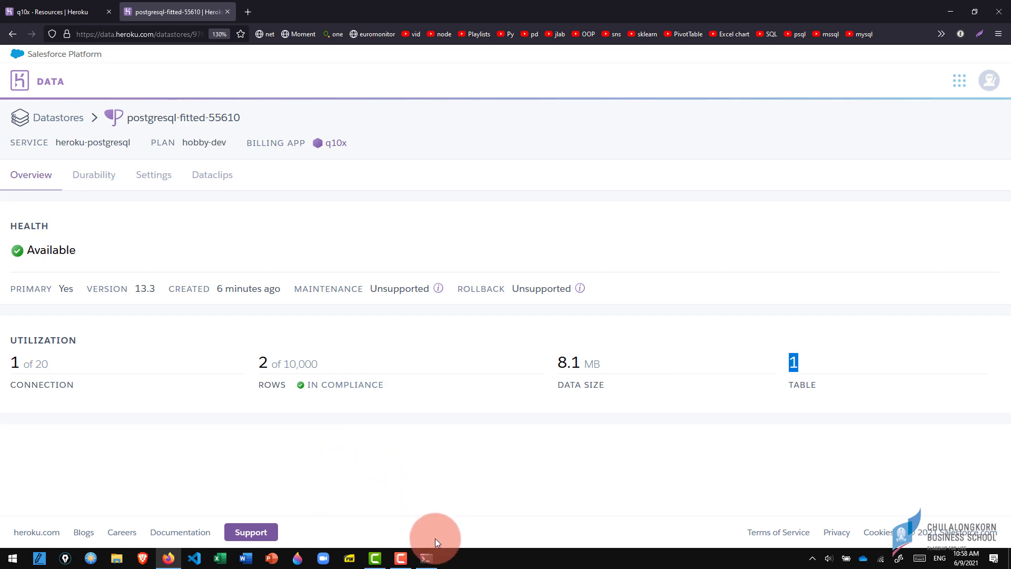
Switch back to the terminal and quit psql with \q
left_click(427, 557)
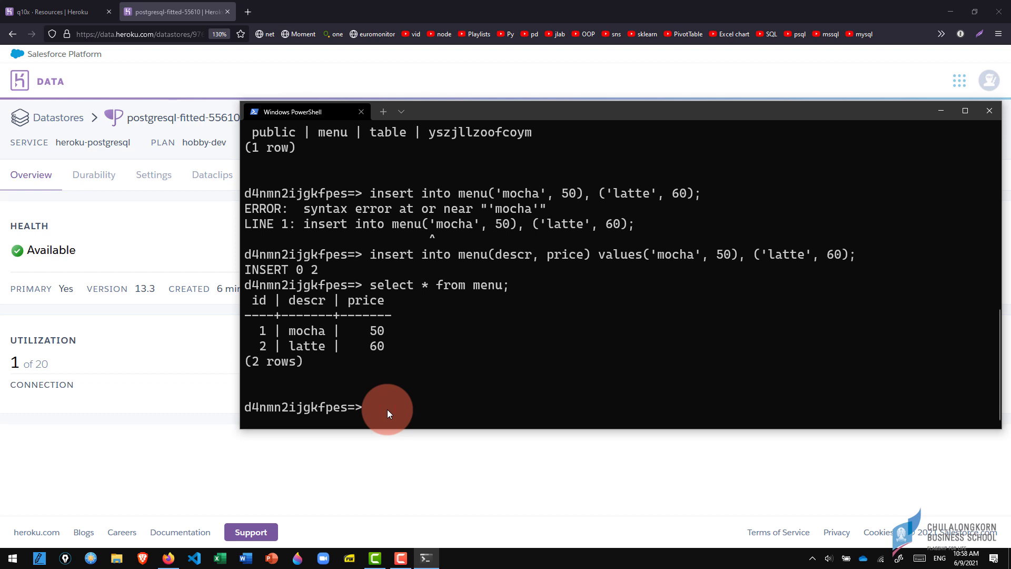
type("\\q")
key("Return")
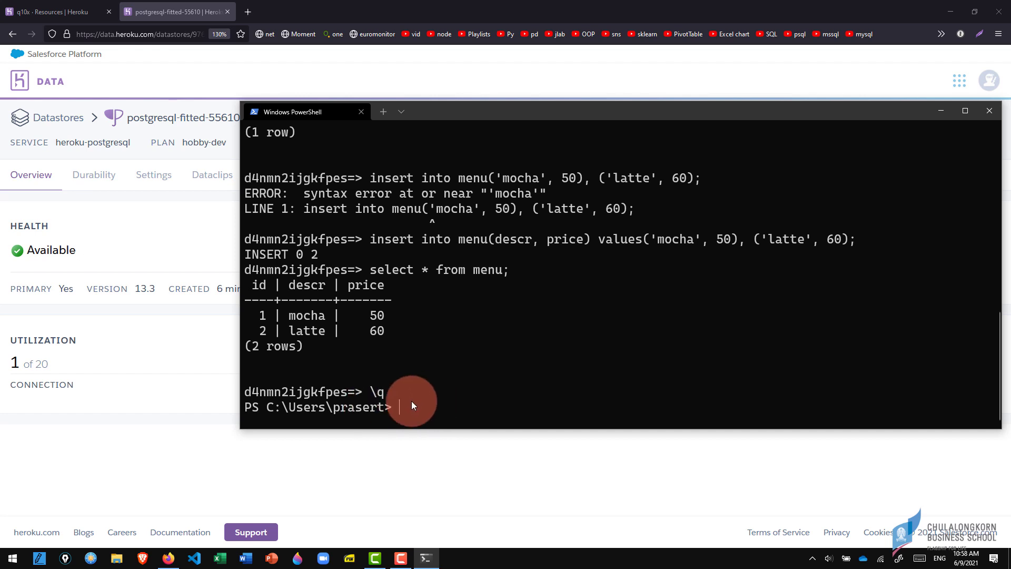
Return to the Heroku page in the browser, reveal the database credentials in the settings and highlight the Heroku CLI label and its command
left_click(165, 261)
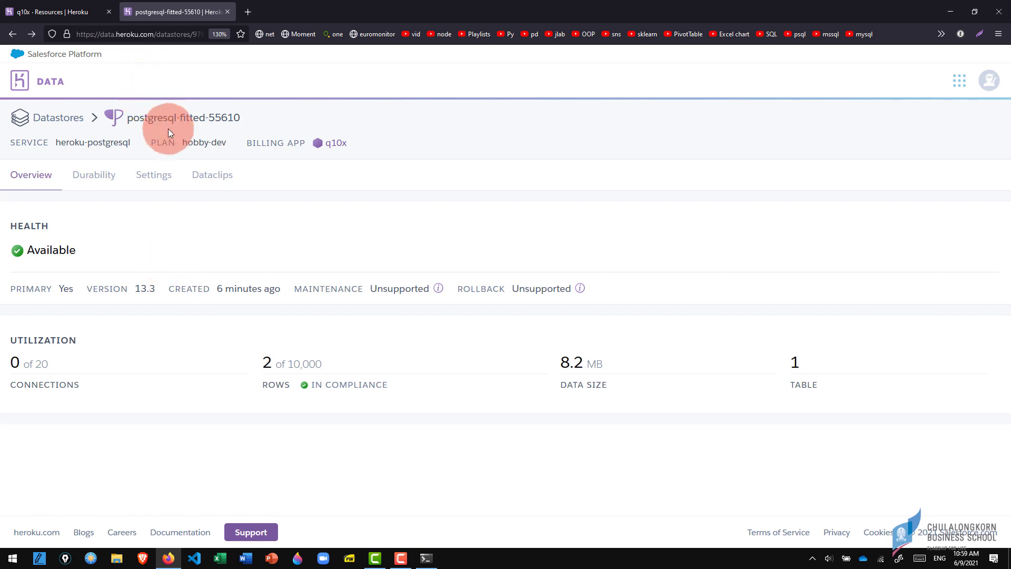
left_click(154, 177)
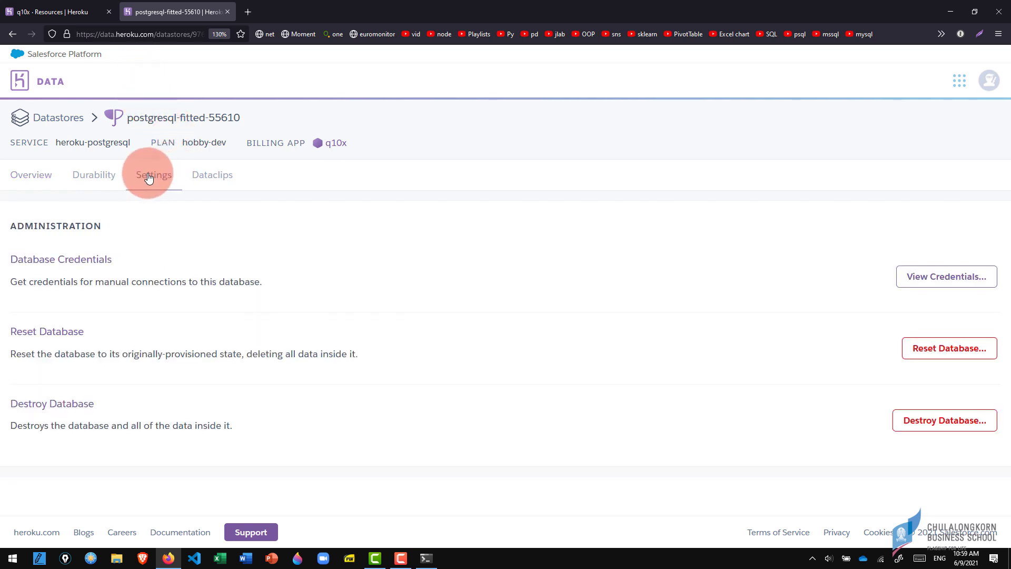
left_click(952, 283)
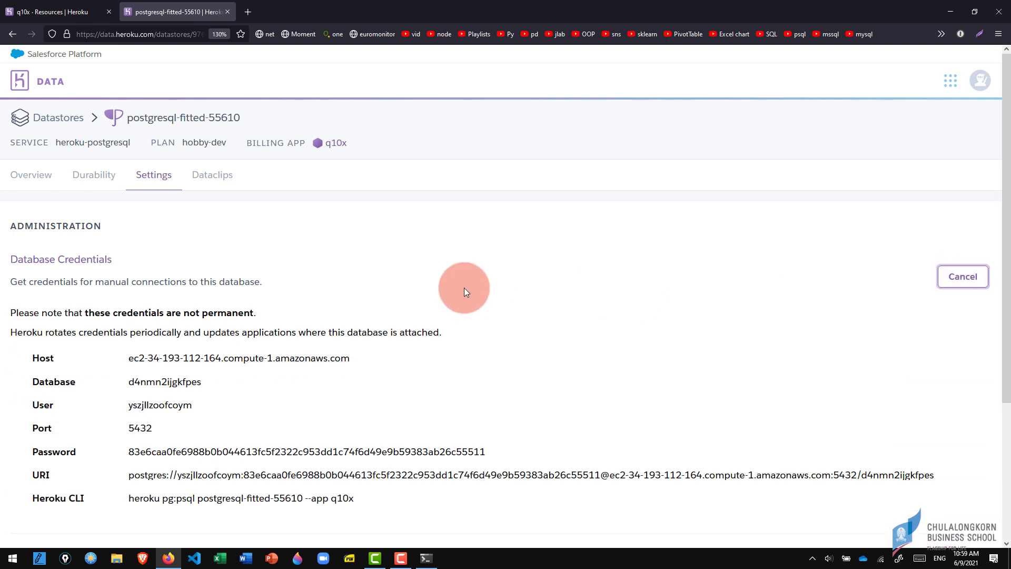
scroll(463, 289, "down", 3)
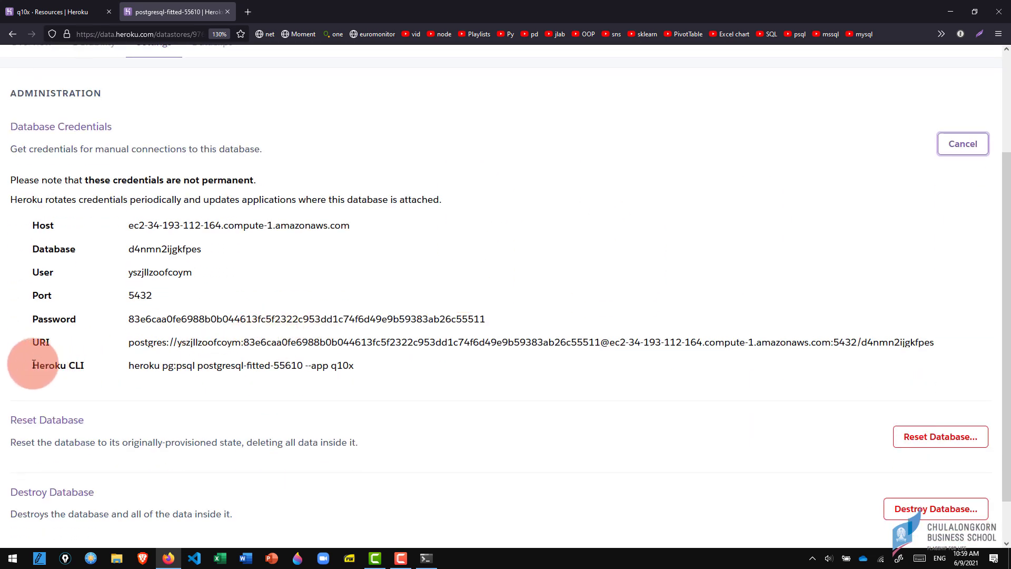
left_click_drag(33, 365, 84, 365)
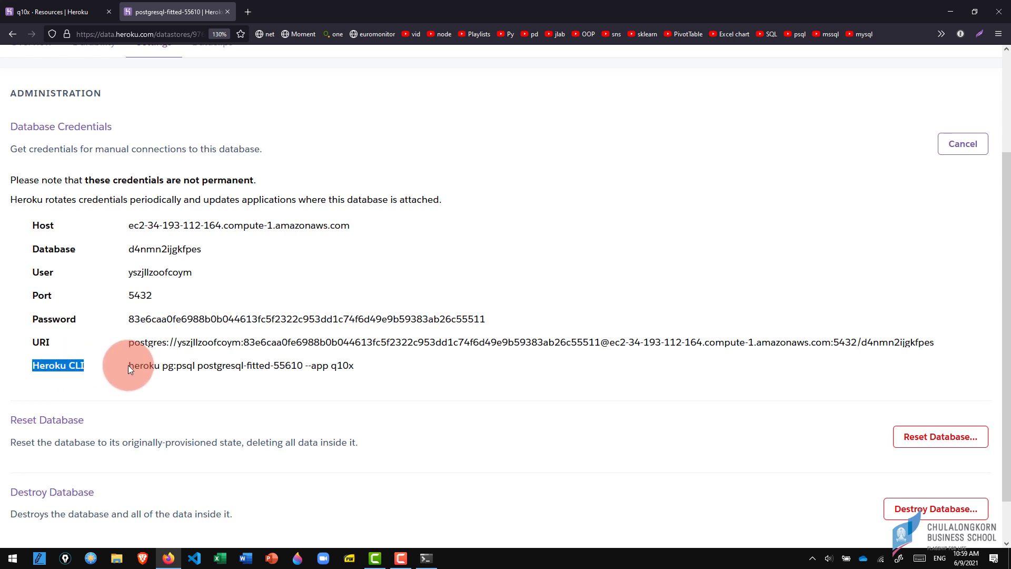
left_click_drag(132, 365, 361, 372)
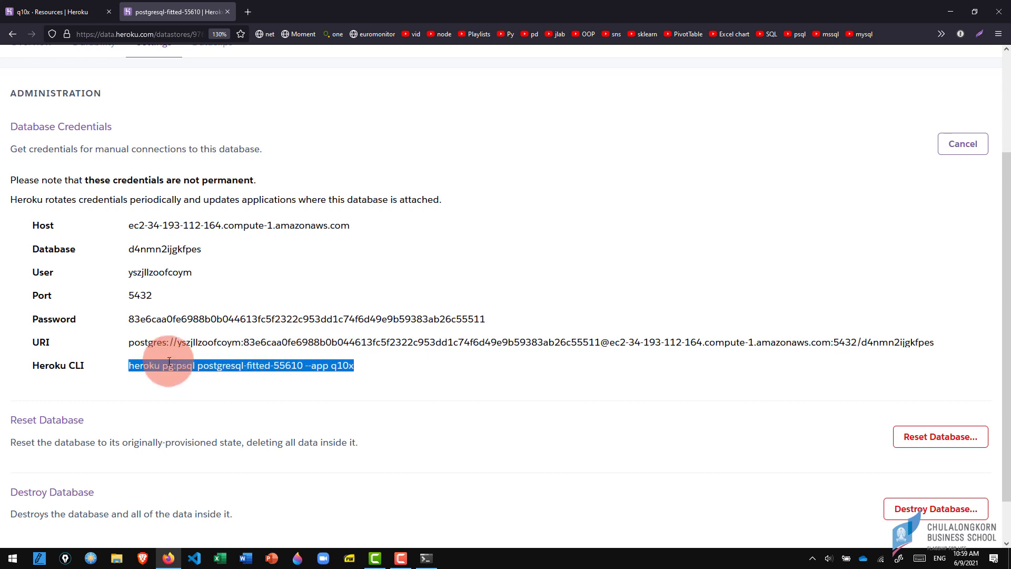
Highlight the full database connection URI, followed by its user name, the start of its password and its opening portion
left_click(131, 344)
left_click_drag(131, 344, 932, 346)
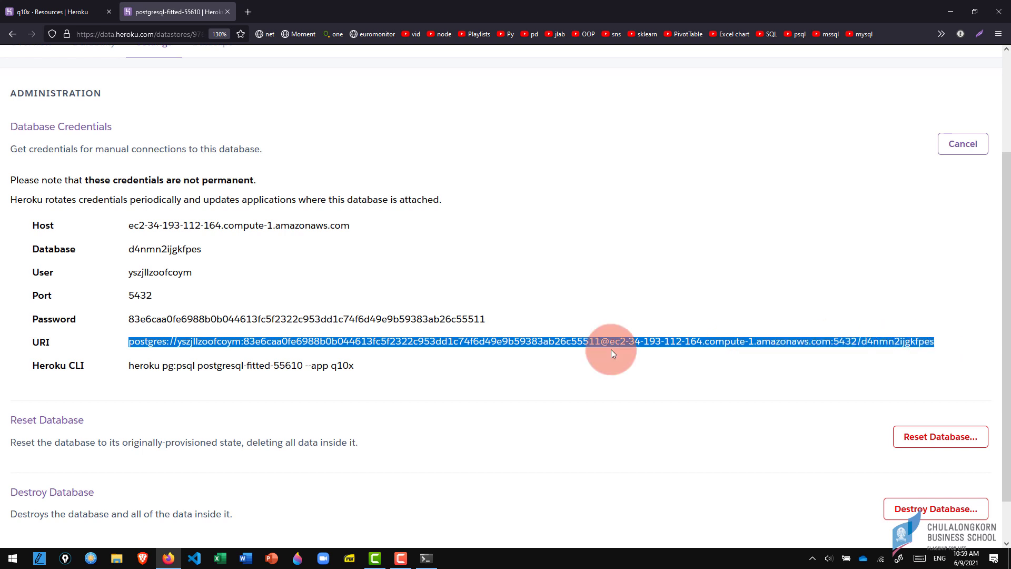
left_click(176, 344)
left_click_drag(175, 344, 238, 343)
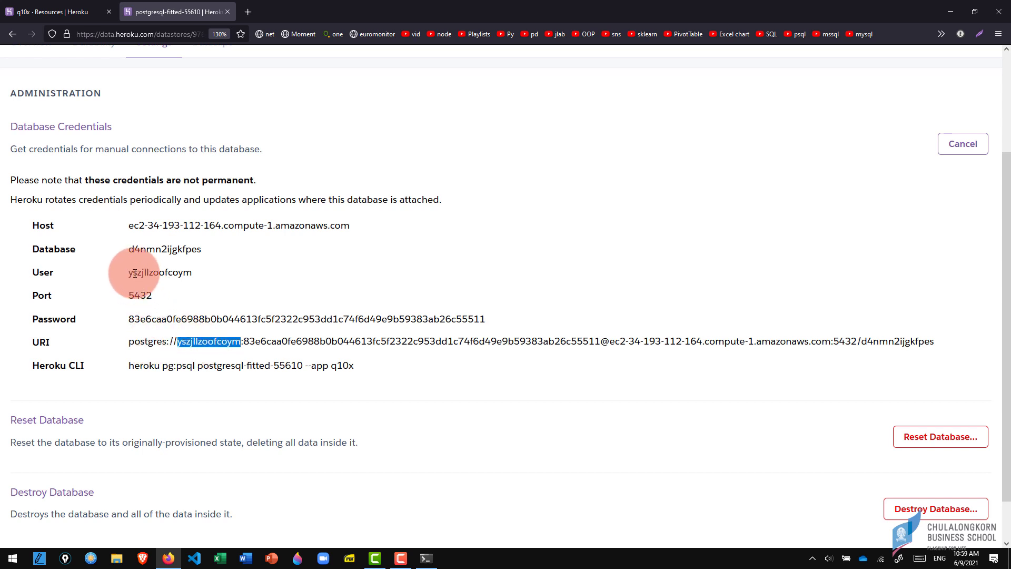
left_click_drag(243, 341, 296, 342)
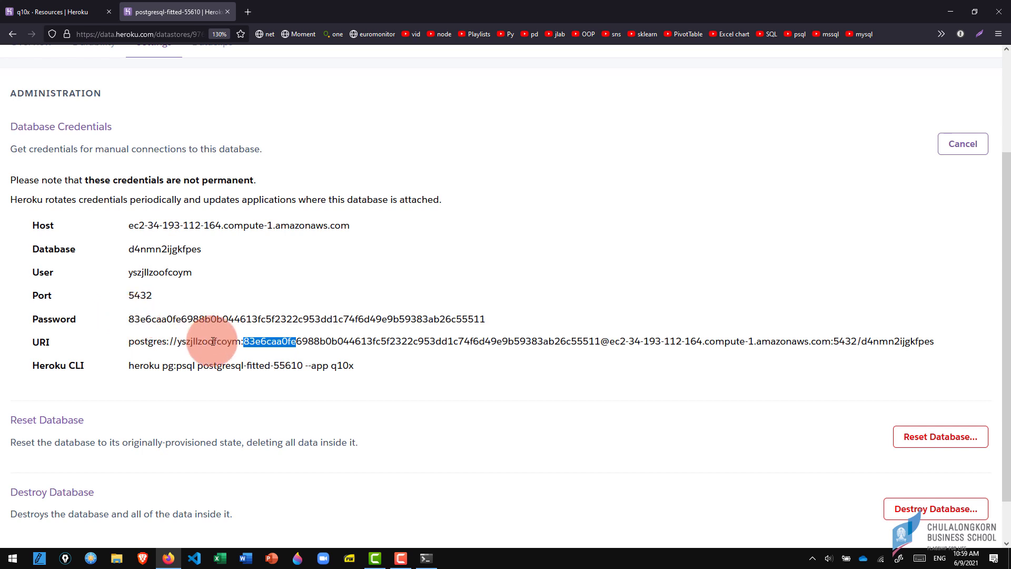
left_click_drag(129, 342, 241, 341)
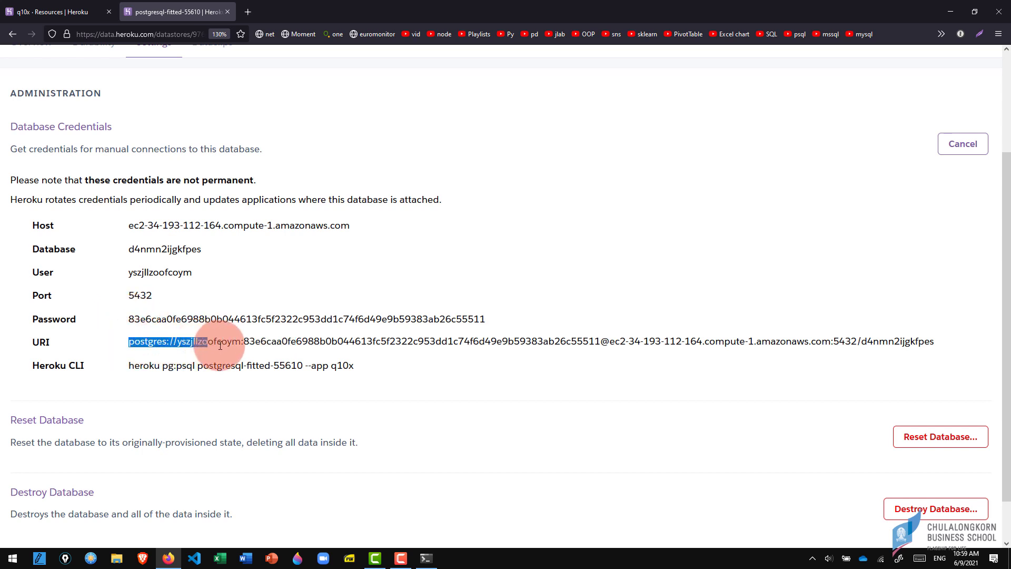
left_click(227, 341)
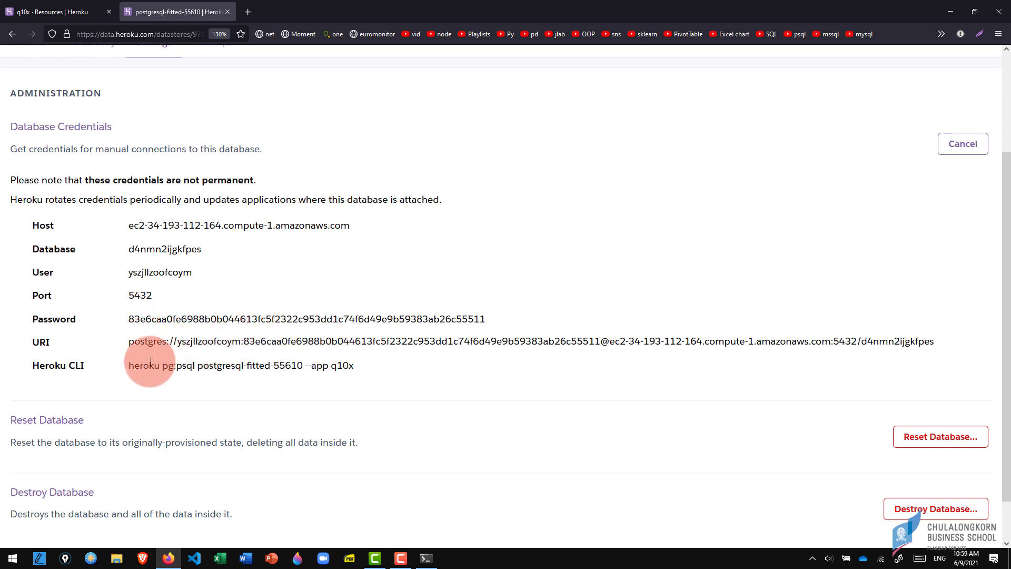
Highlight the whole Heroku CLI command and its datastore name, and compare that name with the datastore title in the page header
left_click_drag(129, 366, 354, 368)
left_click(204, 369)
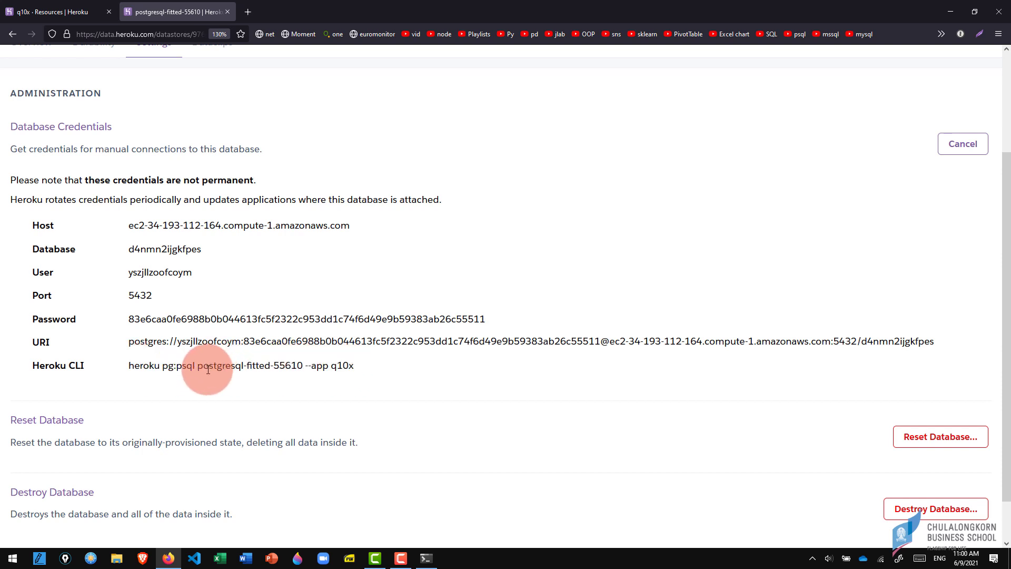
left_click_drag(199, 366, 302, 366)
scroll(285, 446, "up", 2)
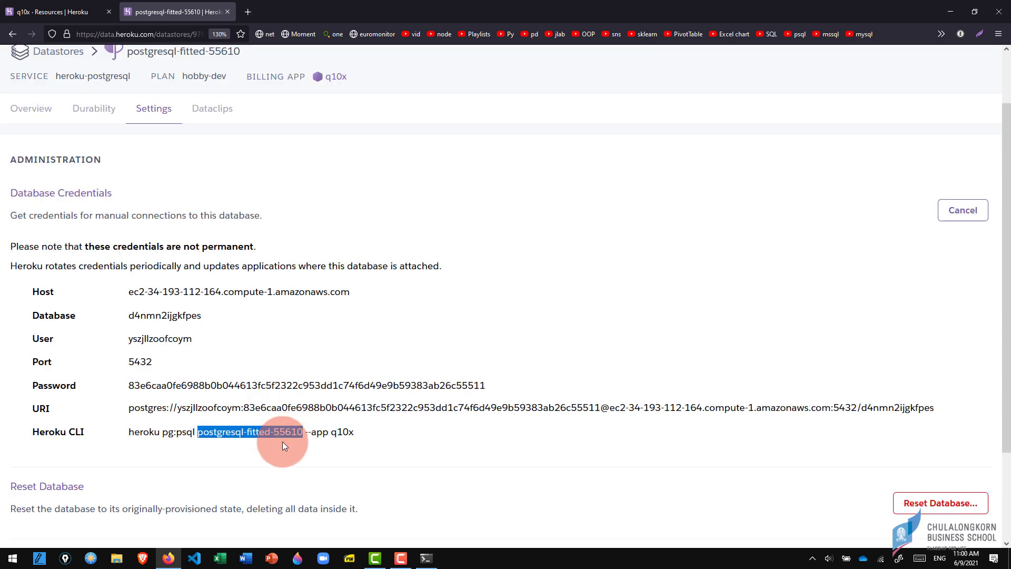
scroll(326, 347, "up", 2)
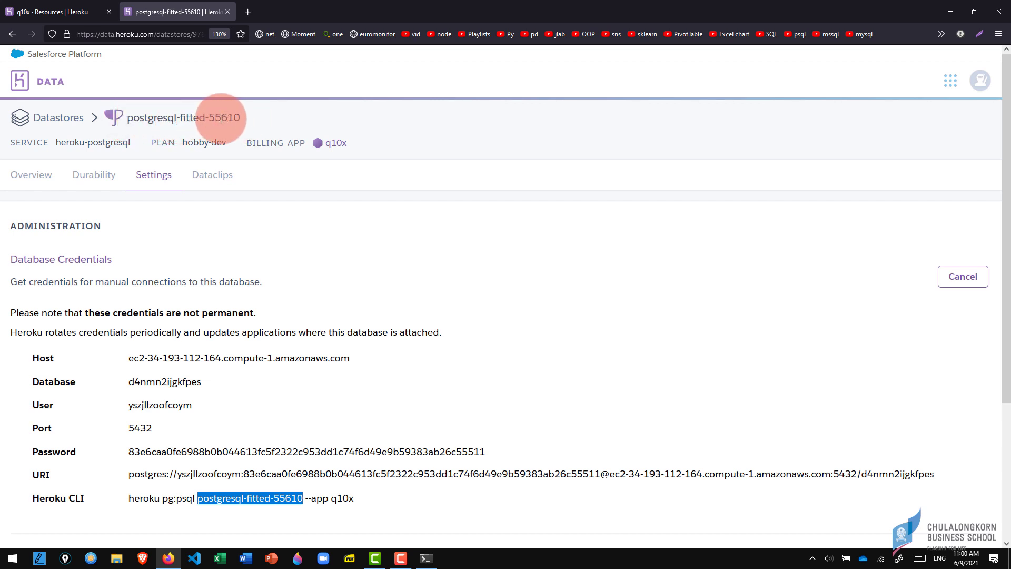
scroll(294, 343, "down", 2)
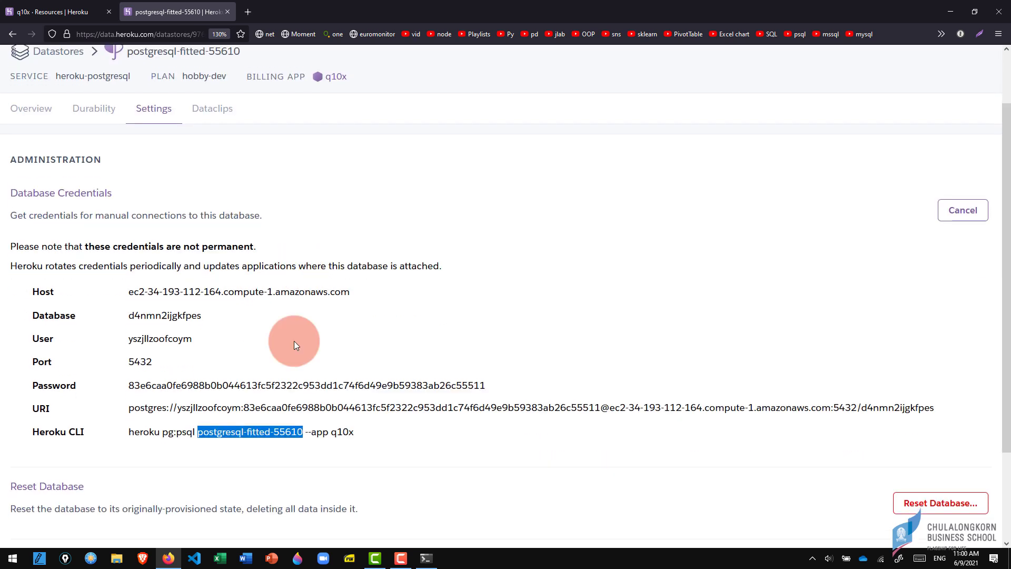
Highlight the app name q10x and the word heroku in the Heroku CLI command
left_click(264, 431)
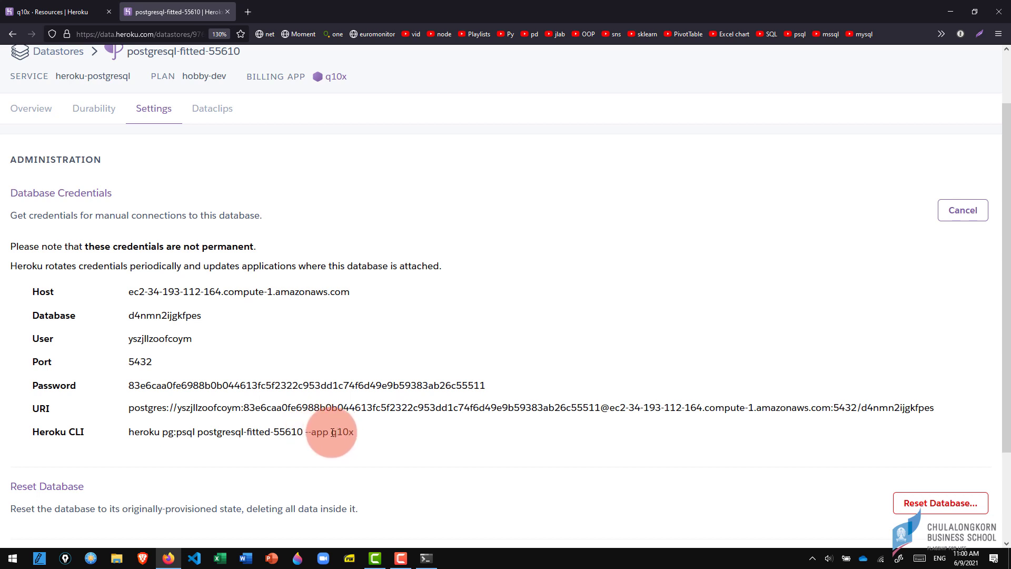
left_click_drag(331, 432, 357, 434)
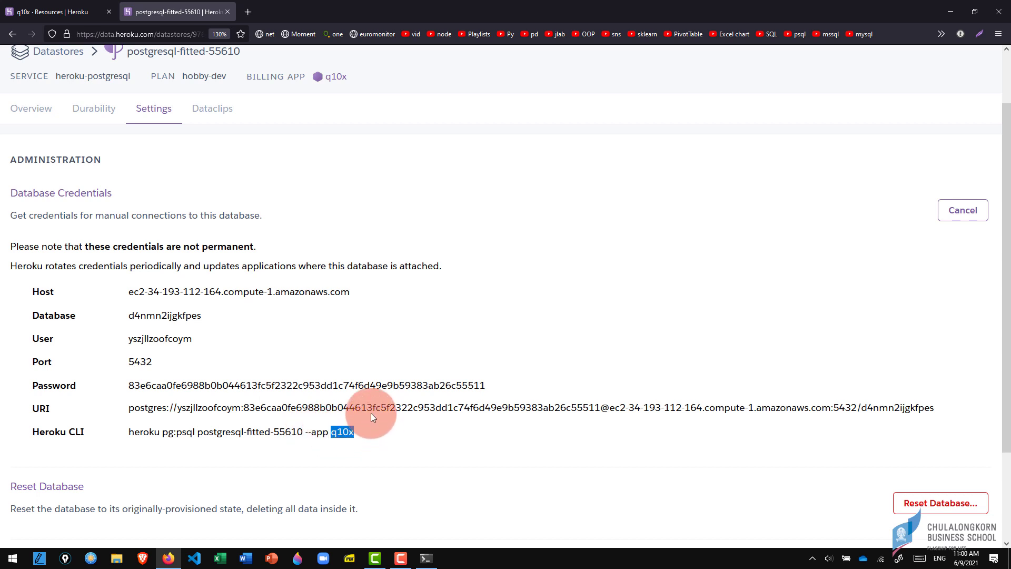
left_click_drag(133, 431, 181, 431)
double_click(141, 431)
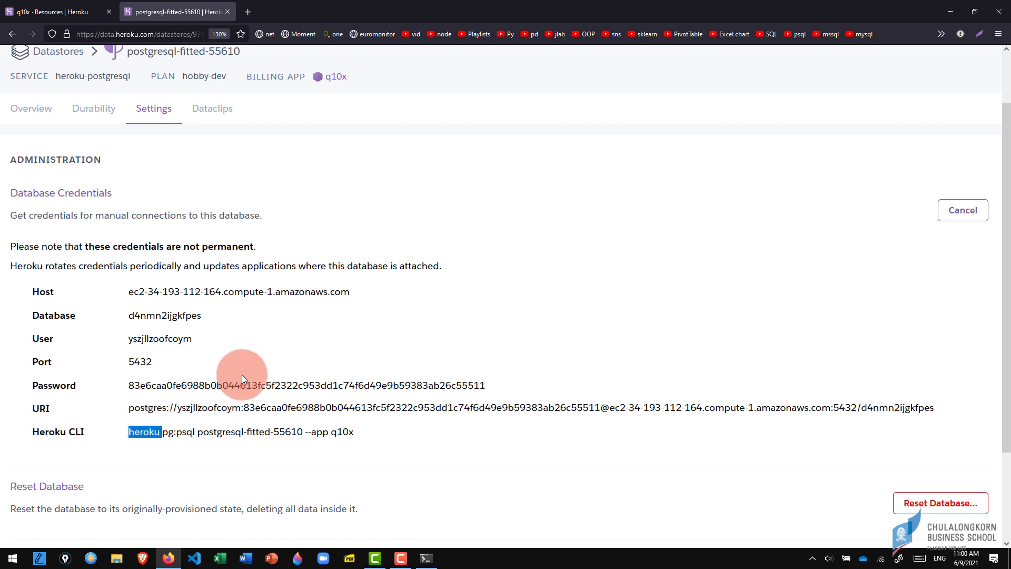
scroll(296, 340, "up", 2)
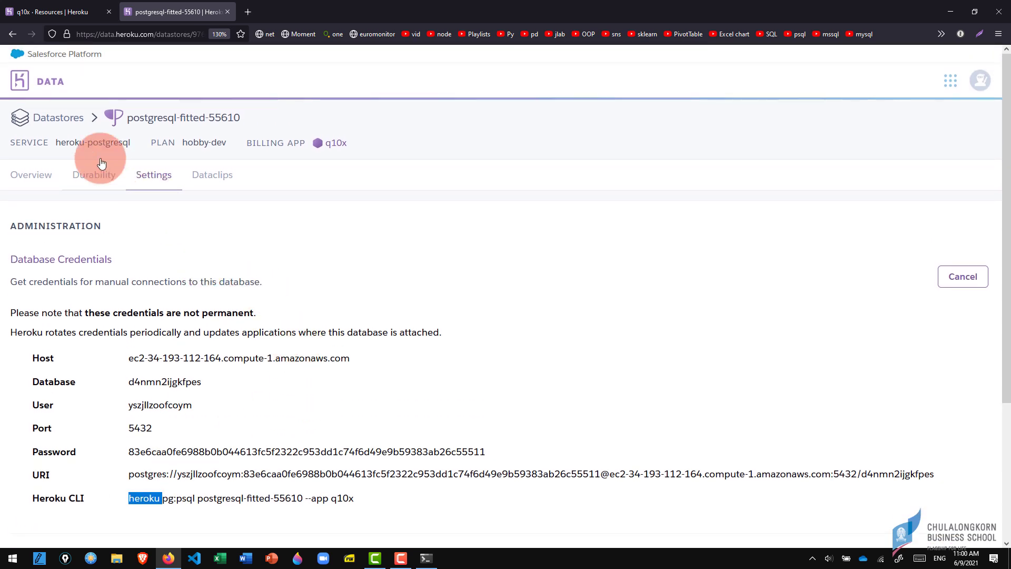
Search the web in a new browser tab for "heroku cli installation" and enlarge the results page to 160%
left_click(250, 11)
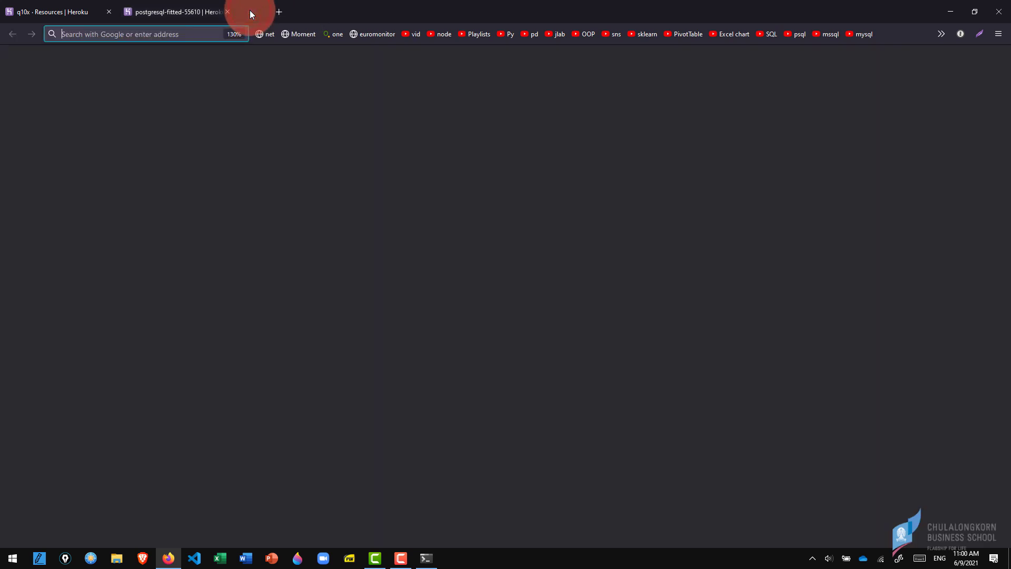
type("heroku cli ins")
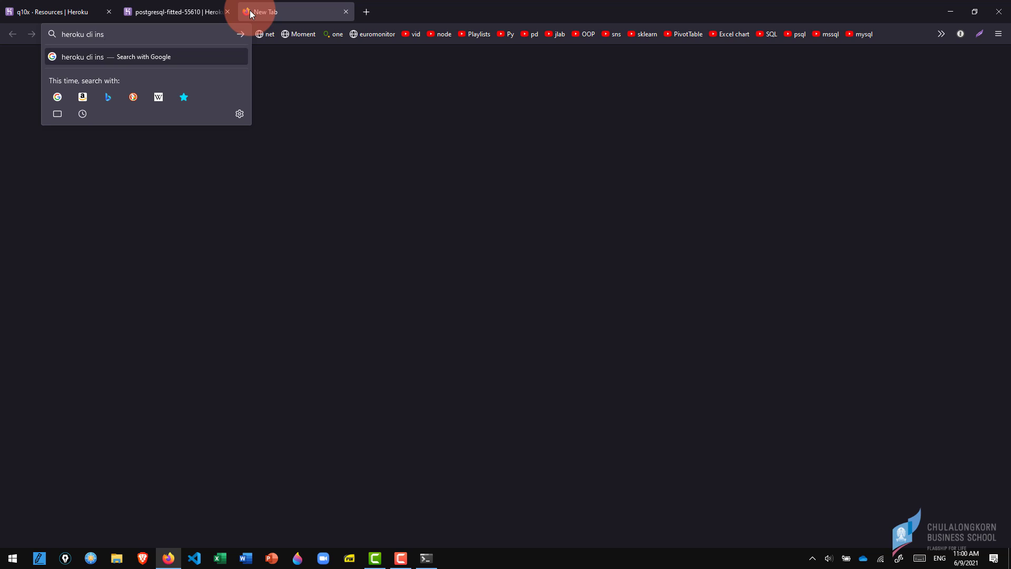
type("tallation")
key("Return")
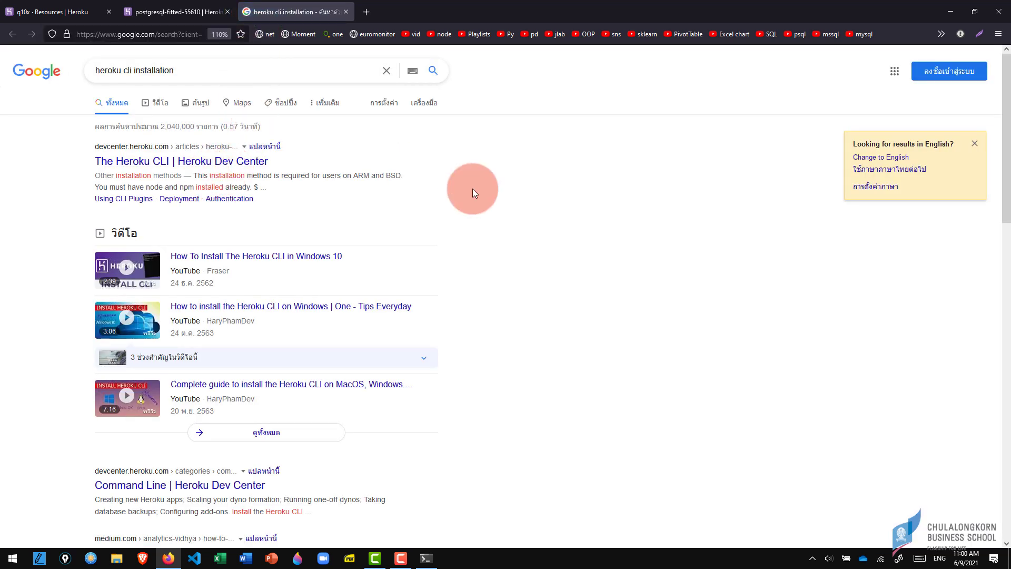
key("ctrl+plus")
key("ctrl+plus")
key("ctrl+plus")
key("ctrl+plus")
key("ctrl+plus")
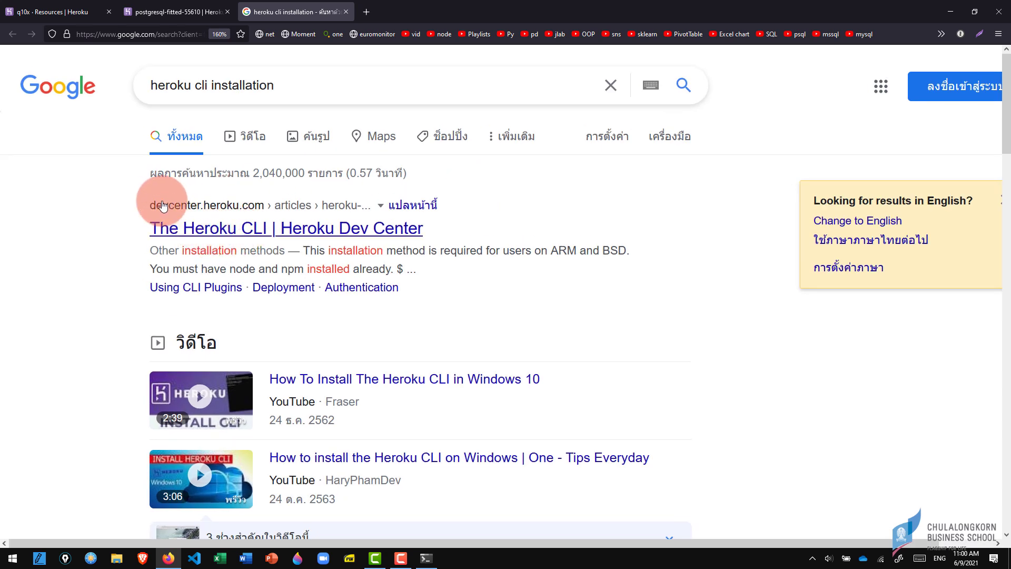